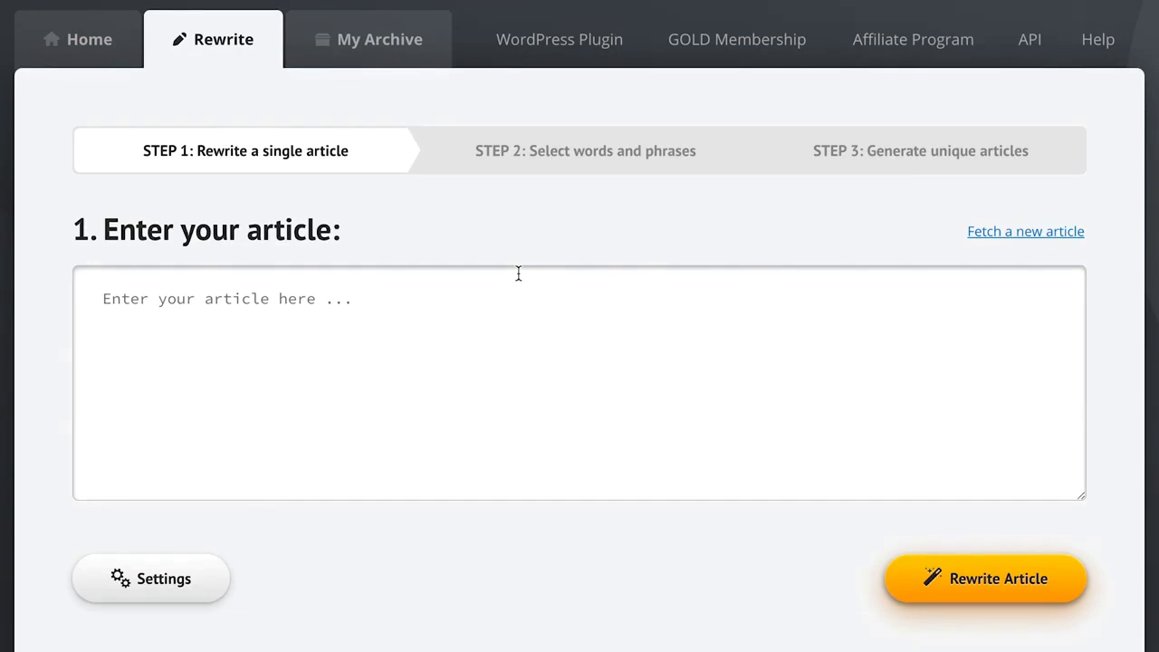
- Fetch articles for the search term "guitar lessons" and insert the article "Learning the Basics of the Guitar"
left_click(125, 306)
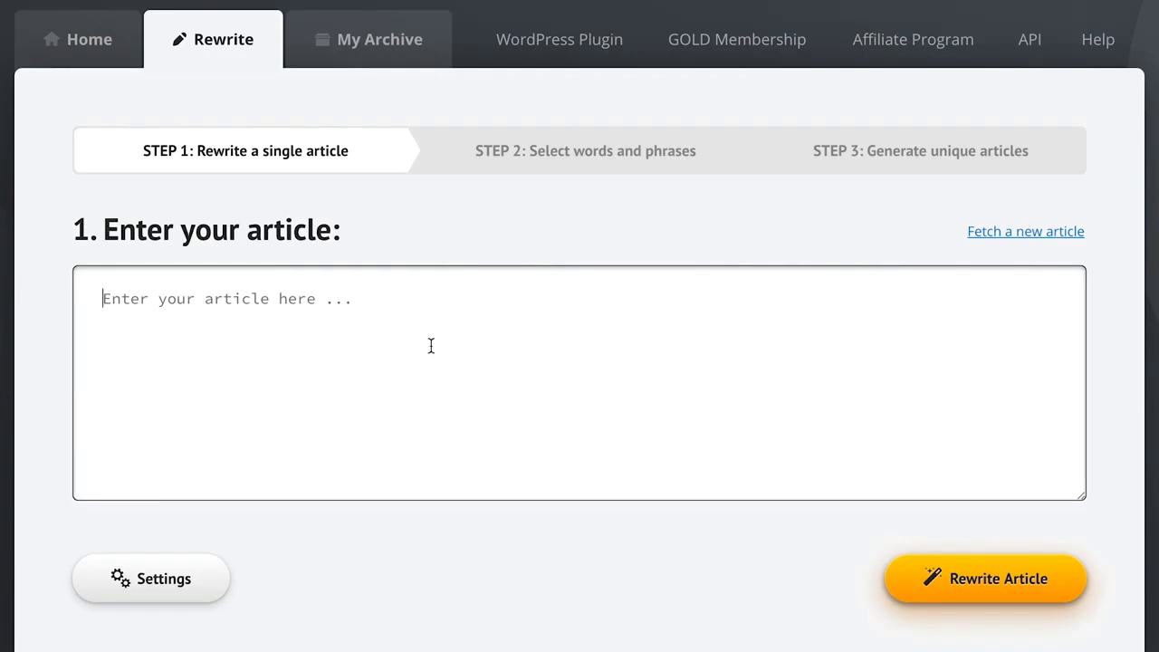
left_click(682, 245)
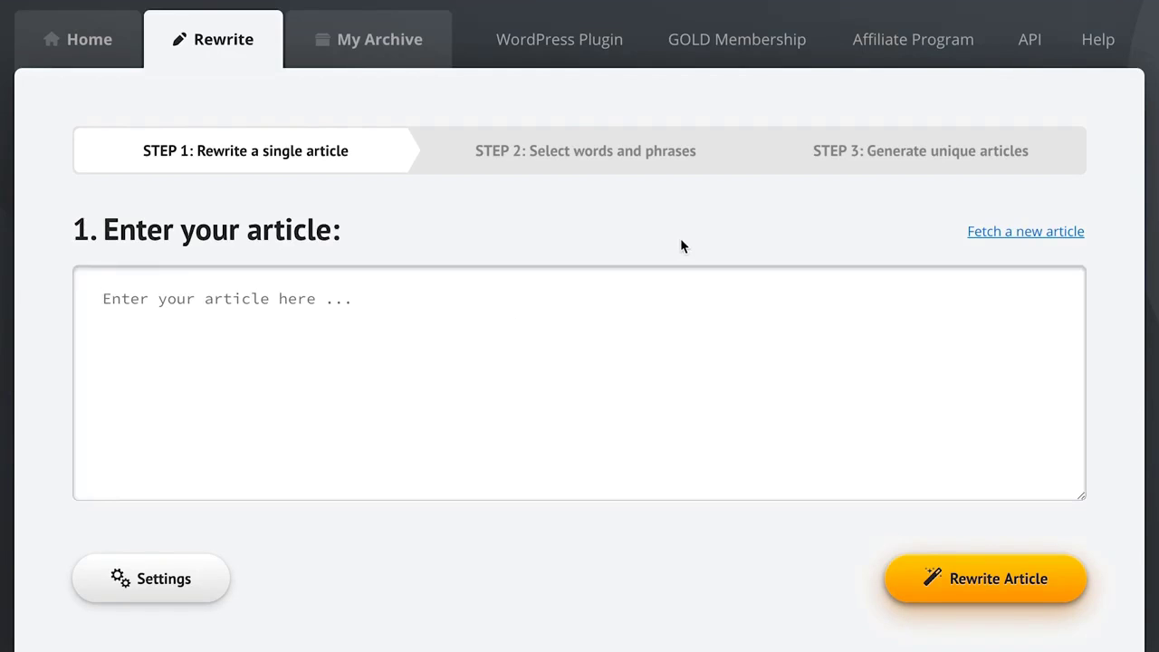
left_click(986, 239)
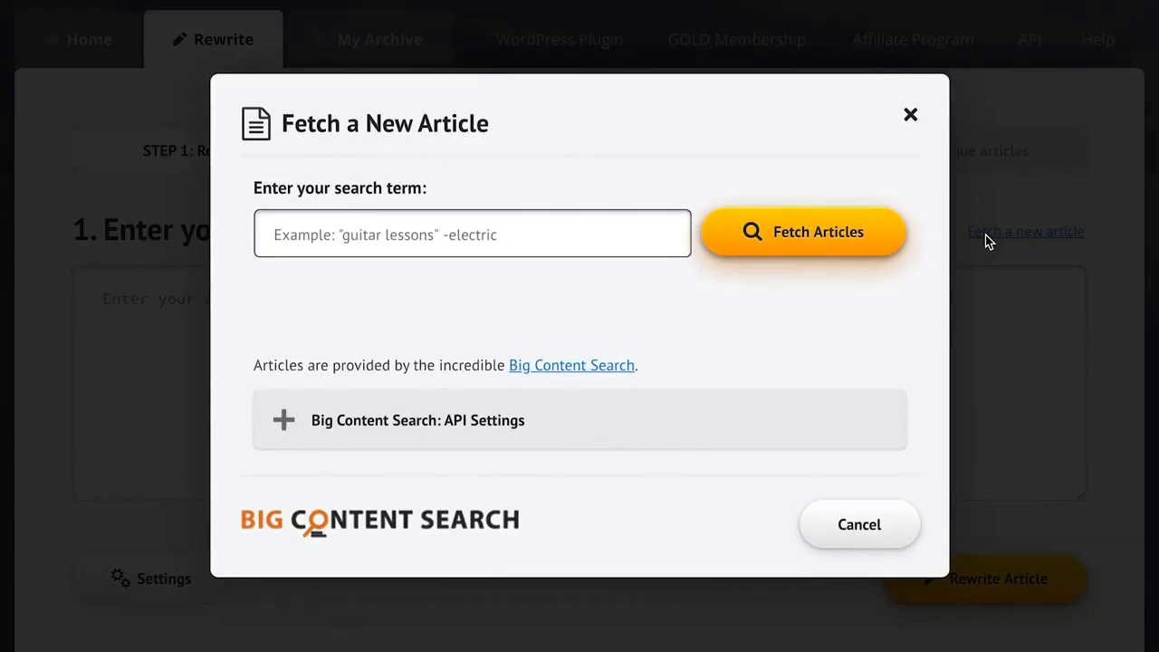
type("guitar lessons")
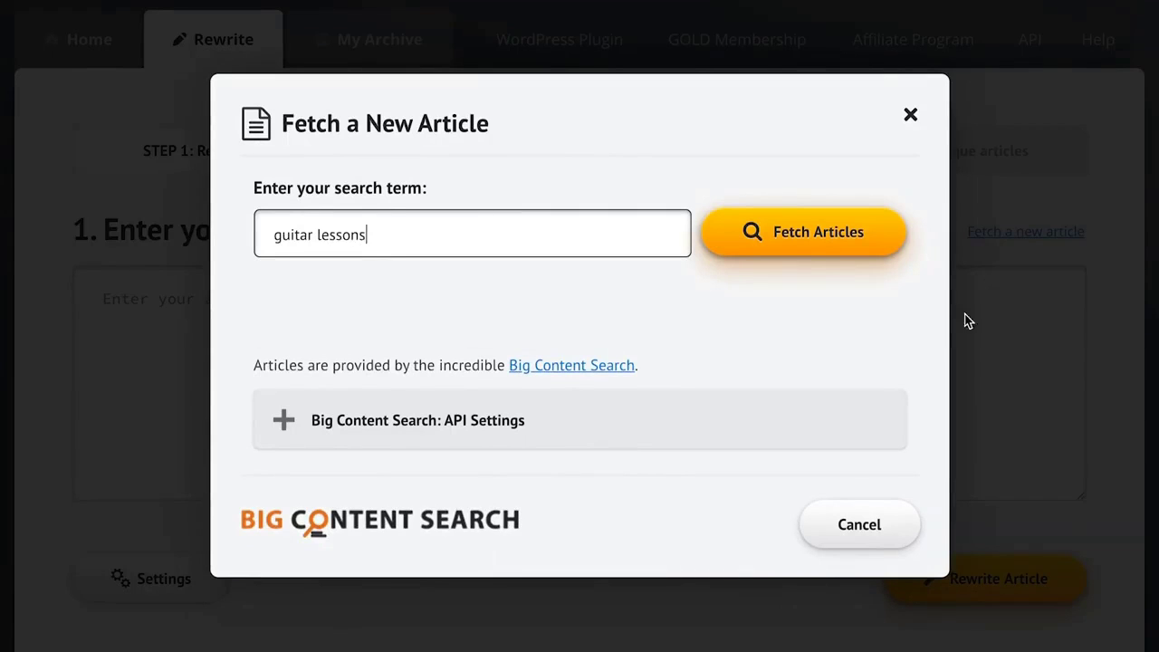
left_click(853, 238)
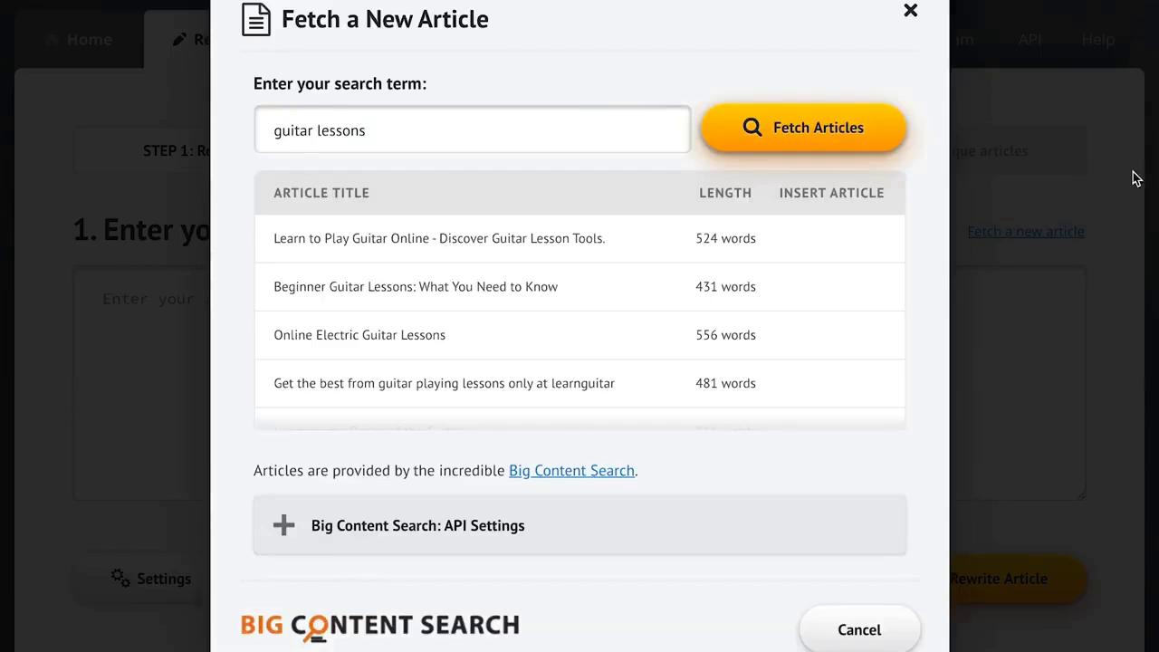
scroll(737, 305, "down", 2)
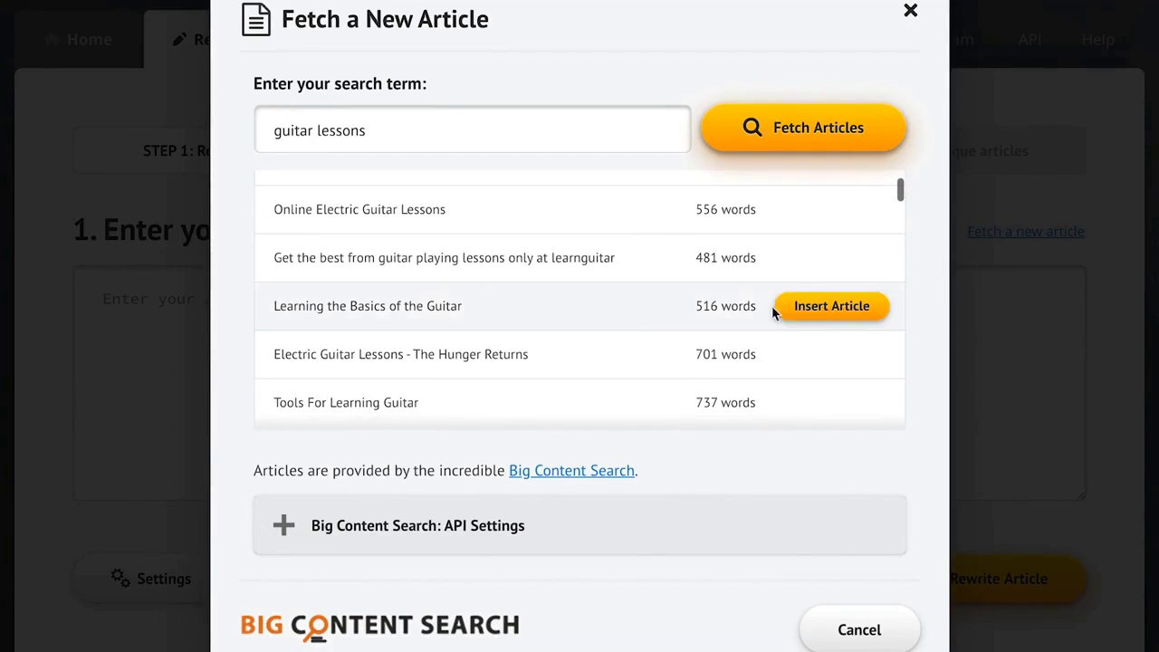
left_click(842, 306)
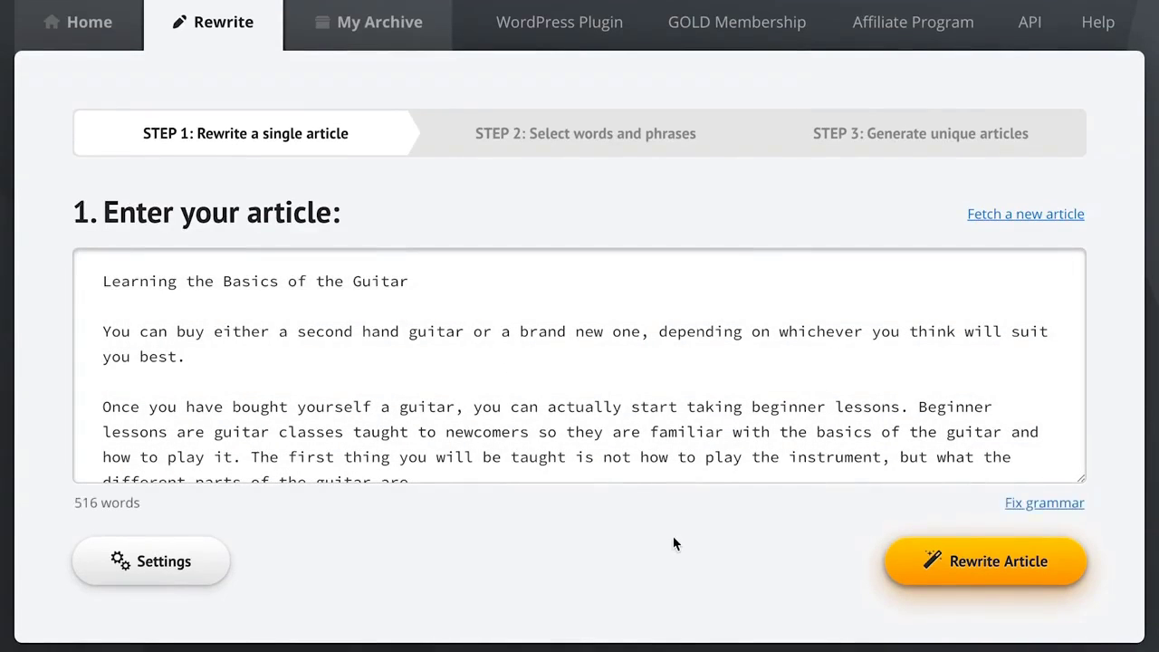
- Add two sentences above the article title, about reading while the kids book the vacation and enjoying a movie with wine, beer, or whiskey
left_click(103, 281)
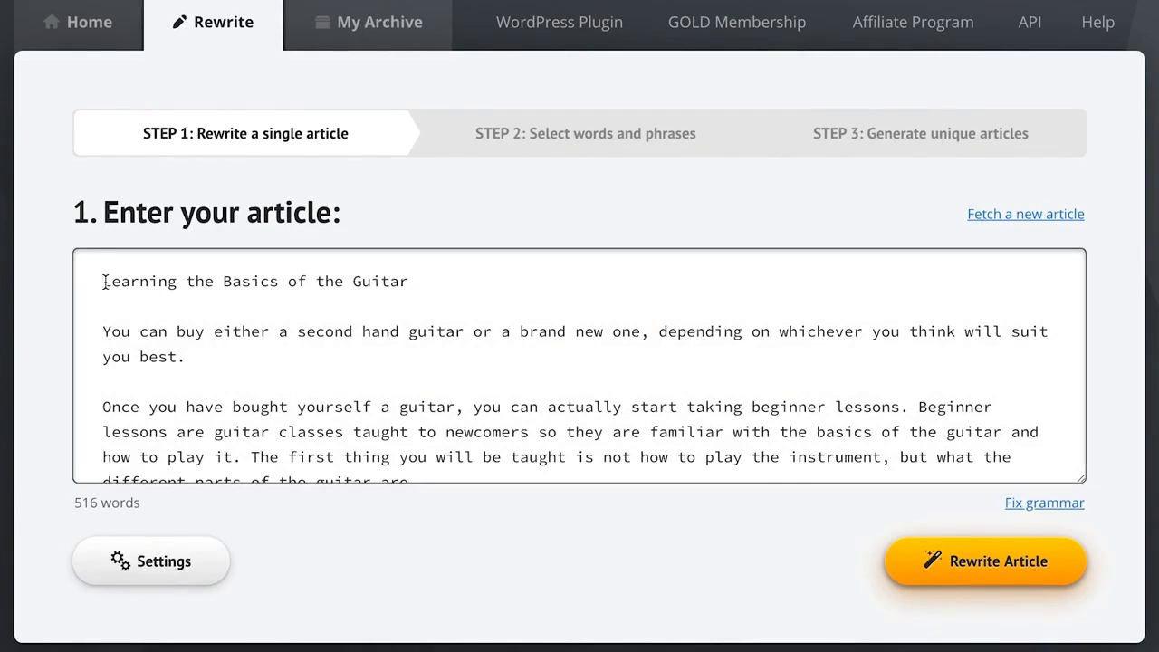
type("John can relax and read a book because his kids can book the vacation for him.  Once it's booked, he will enjoy an excellent movie and drink wine, beer, or whiskey.")
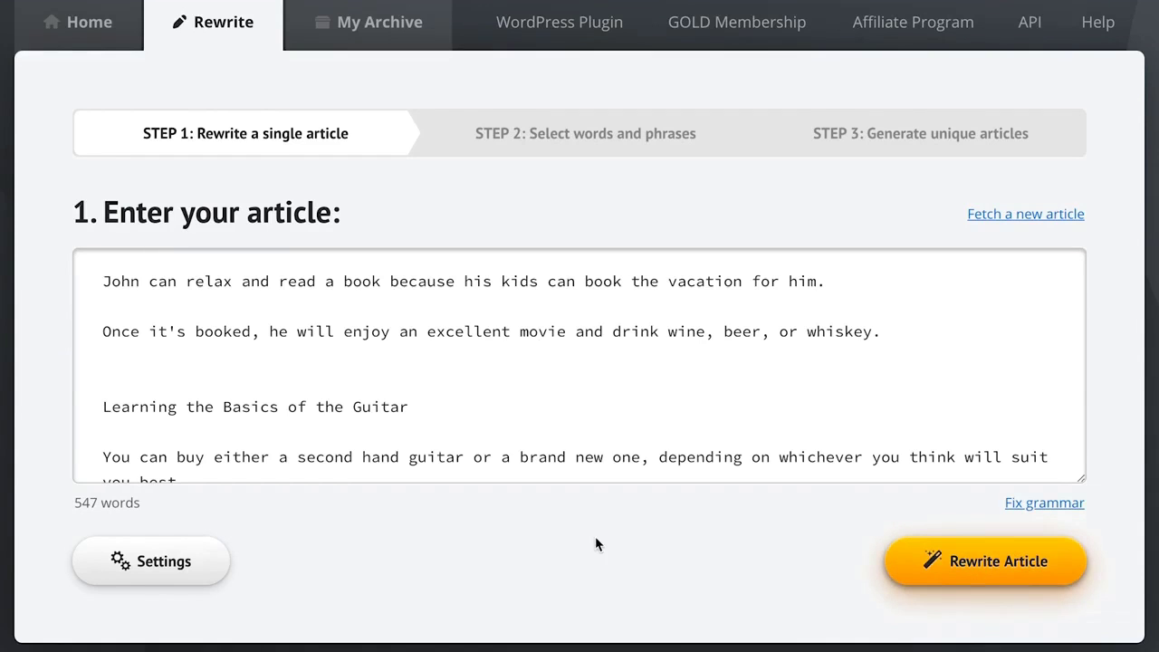
- Enable automatic changing of the structure of phrases and sentences, review the option's explanation, and rewrite the article
left_click(145, 563)
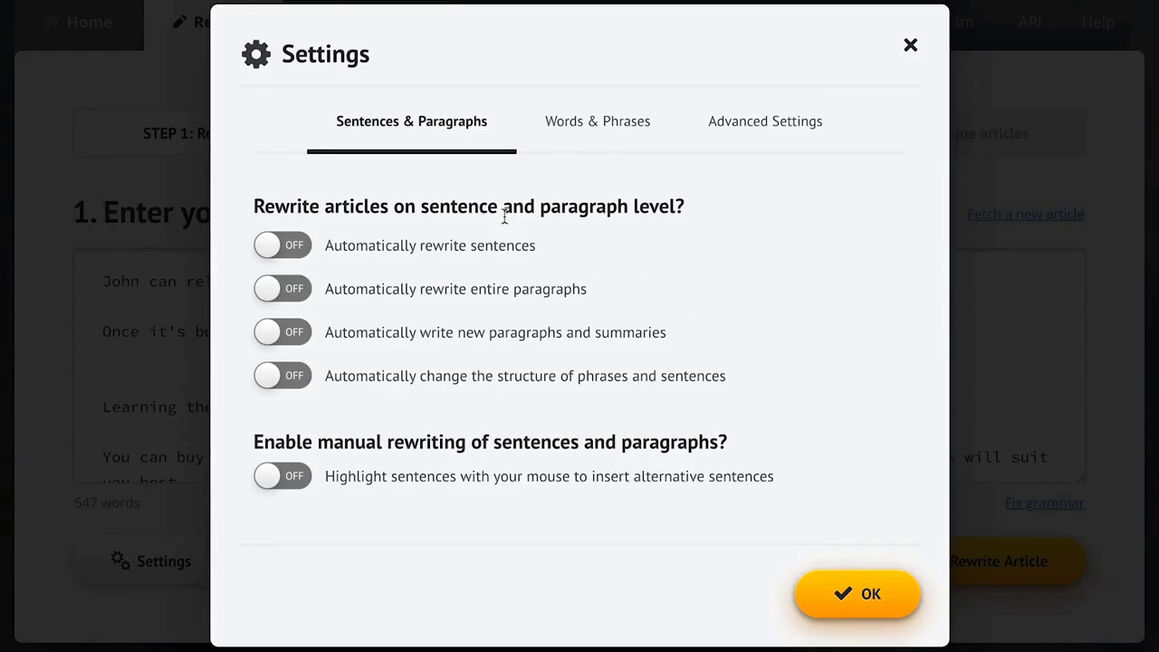
left_click(420, 384)
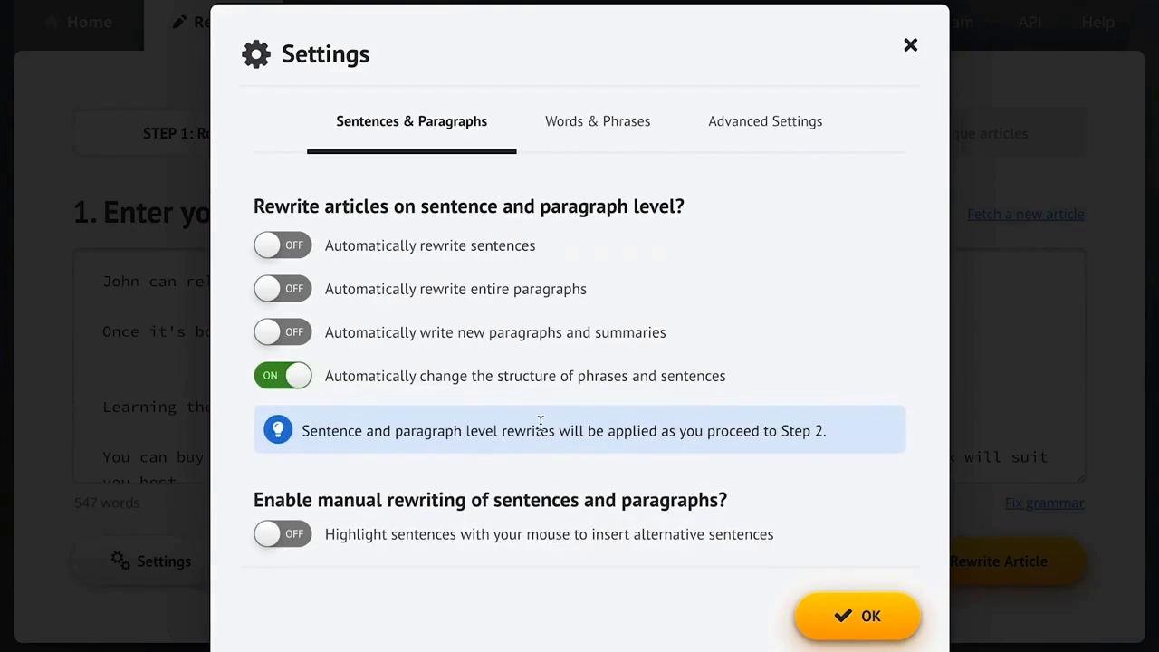
mouse_move(525, 380)
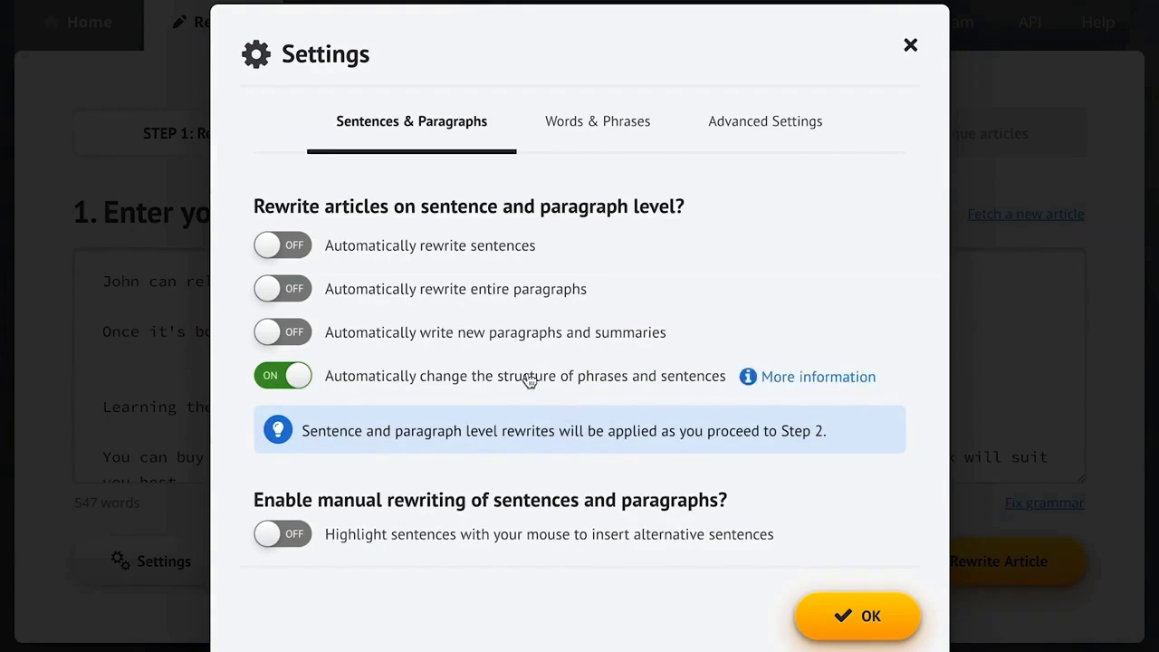
left_click(783, 381)
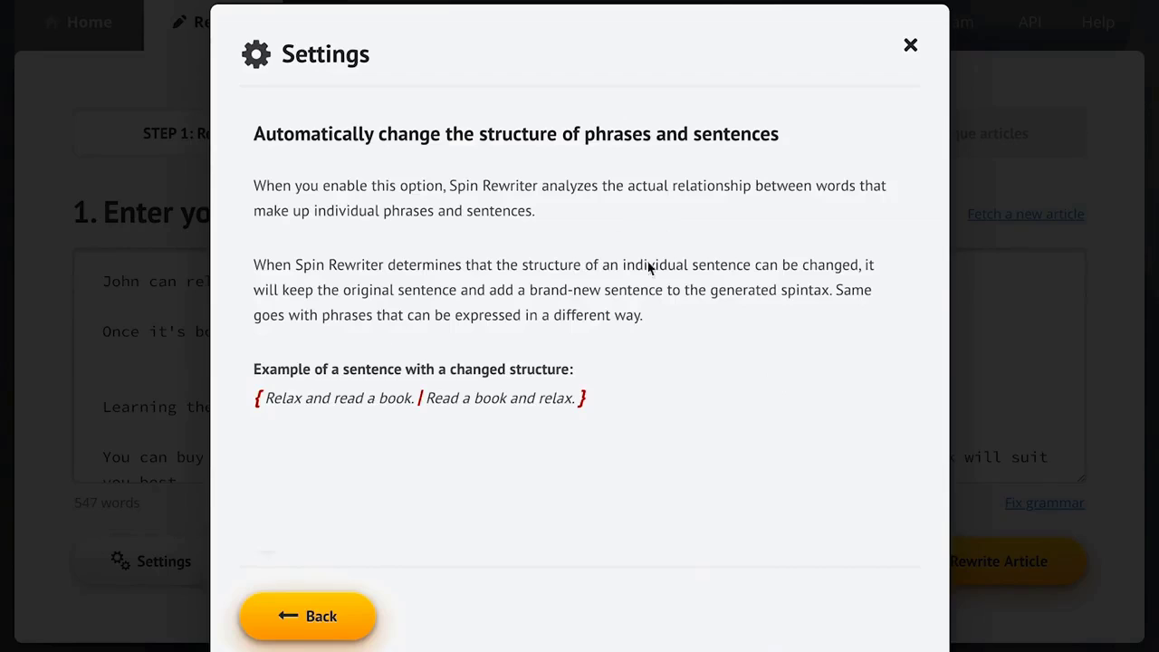
left_click(312, 616)
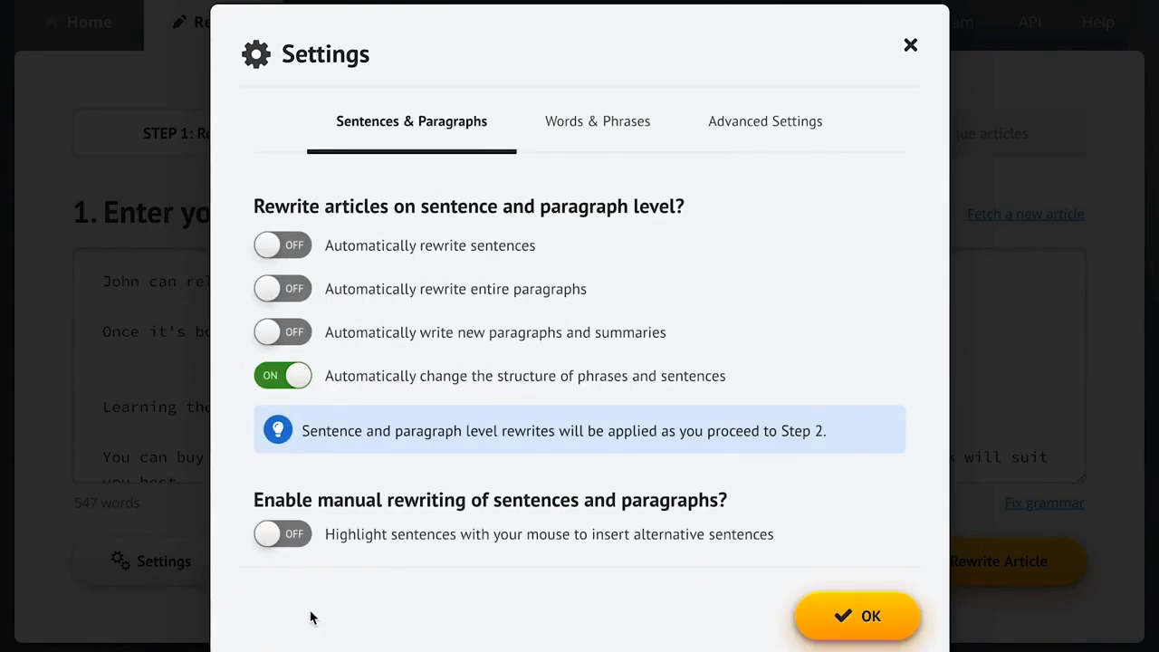
left_click(584, 141)
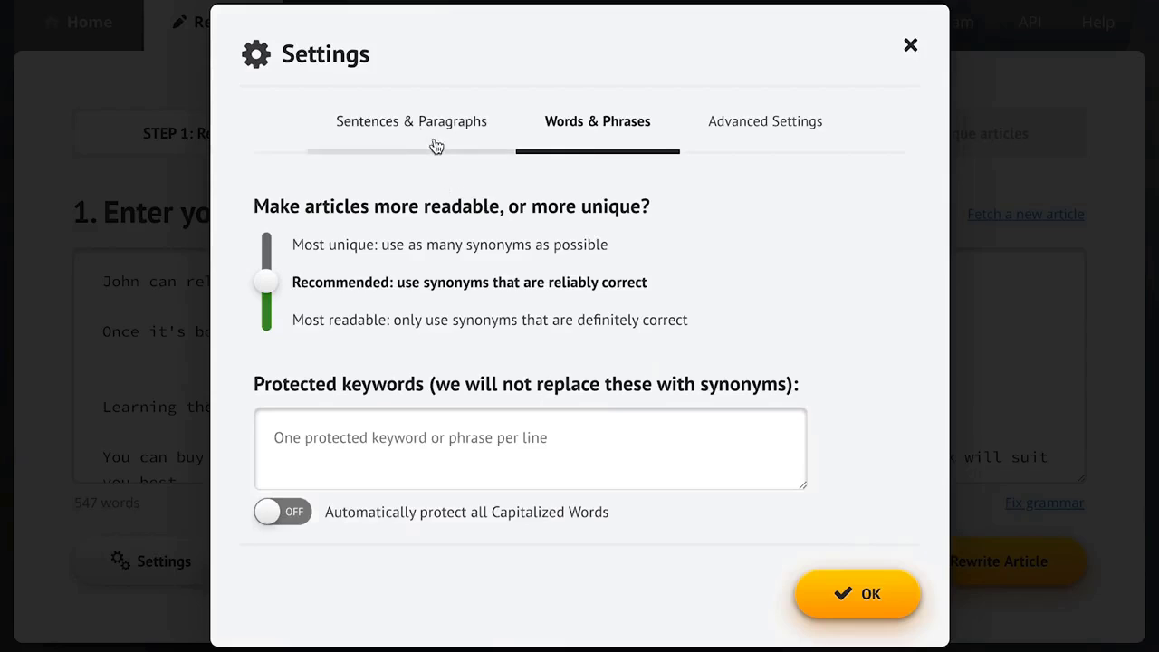
left_click(411, 125)
left_click(869, 617)
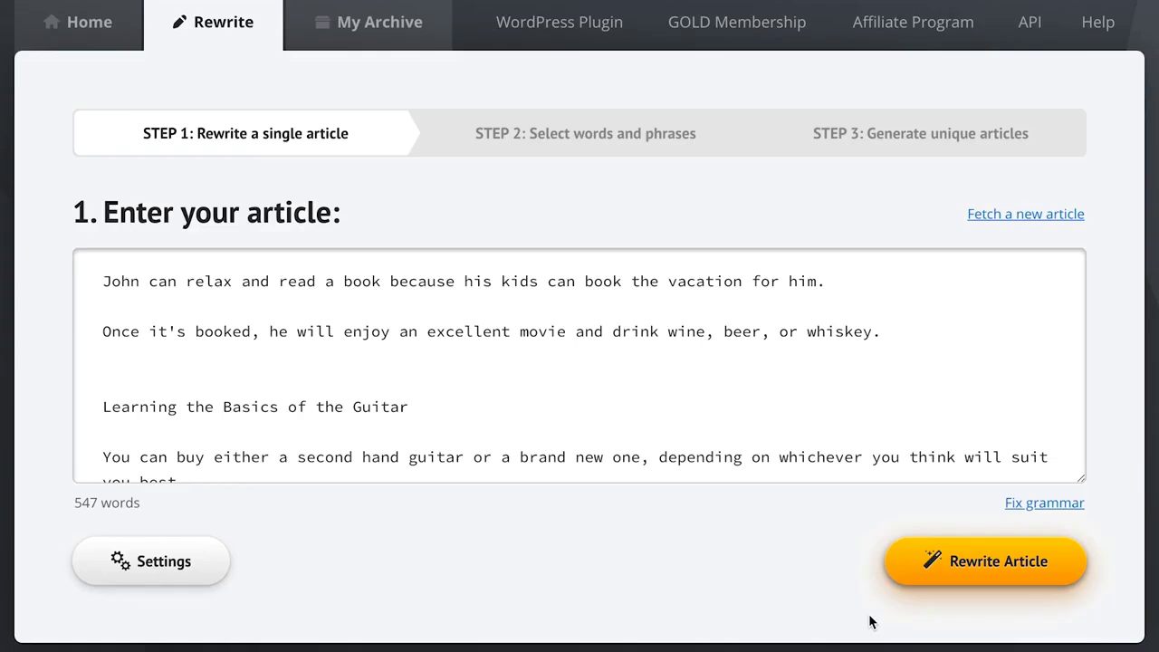
left_click(989, 566)
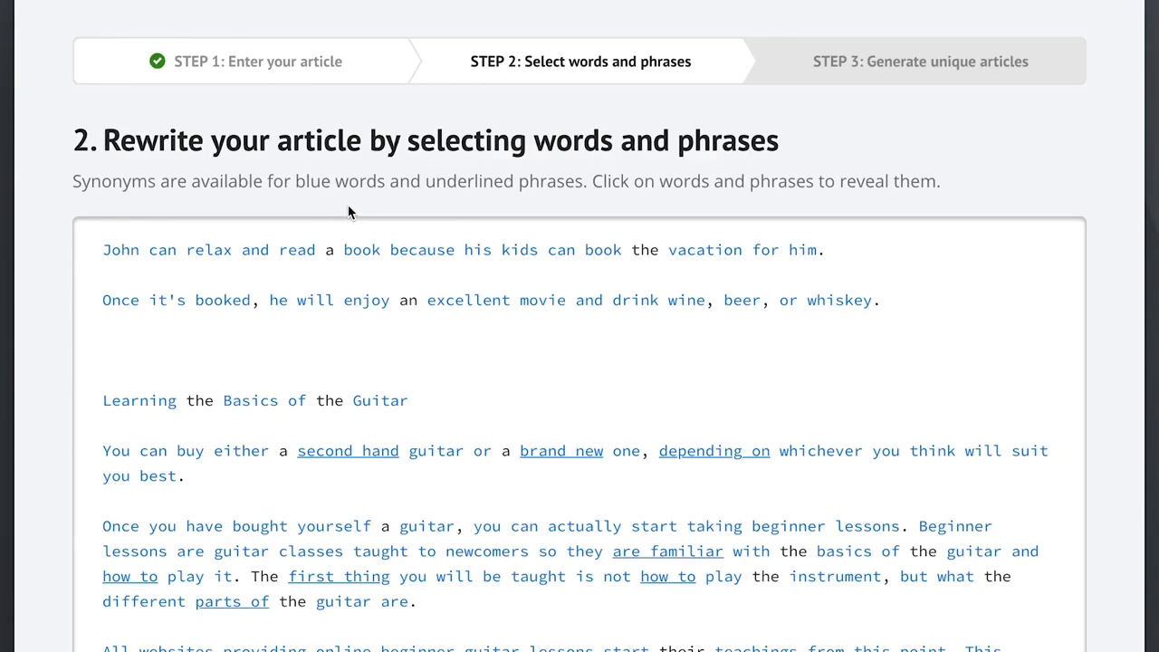
- In the opening sentence, add the synonym "novel" to the first "book" and "make a reservation for" to the second
left_click(361, 250)
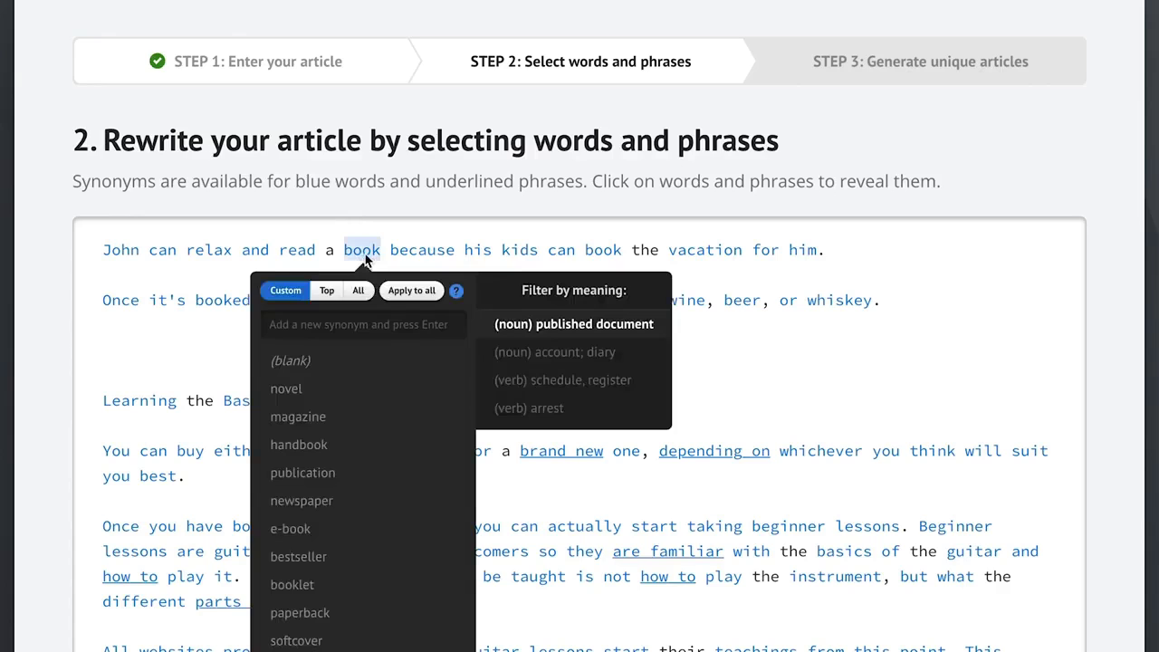
left_click(330, 391)
left_click(213, 357)
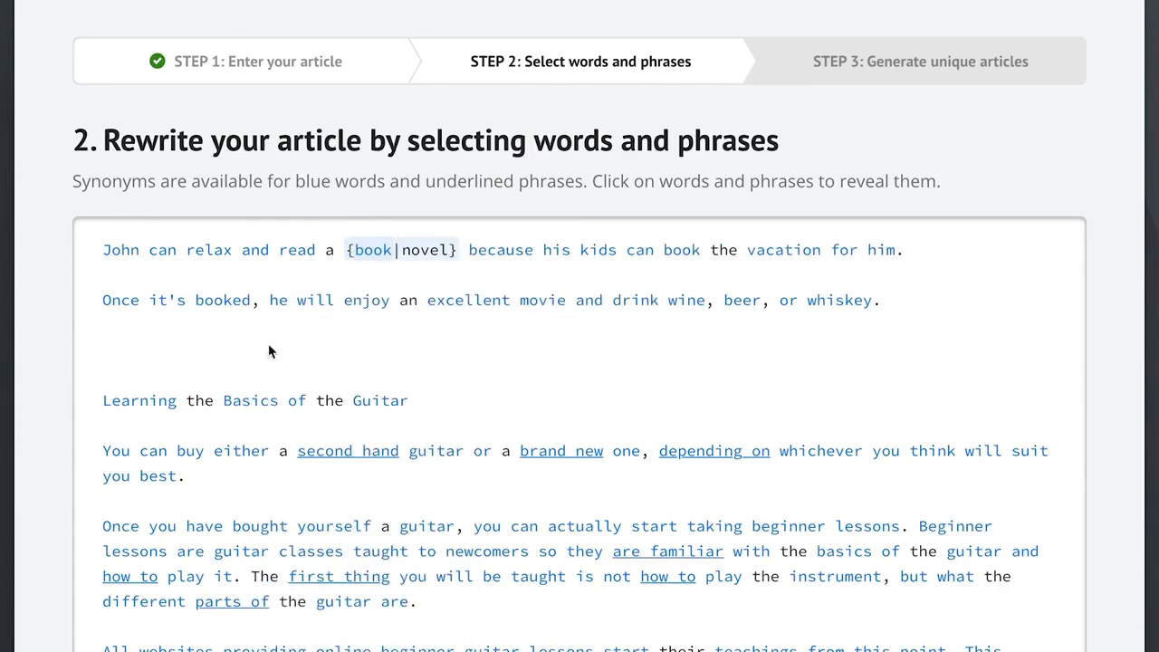
left_click(683, 250)
left_click(650, 389)
left_click(501, 358)
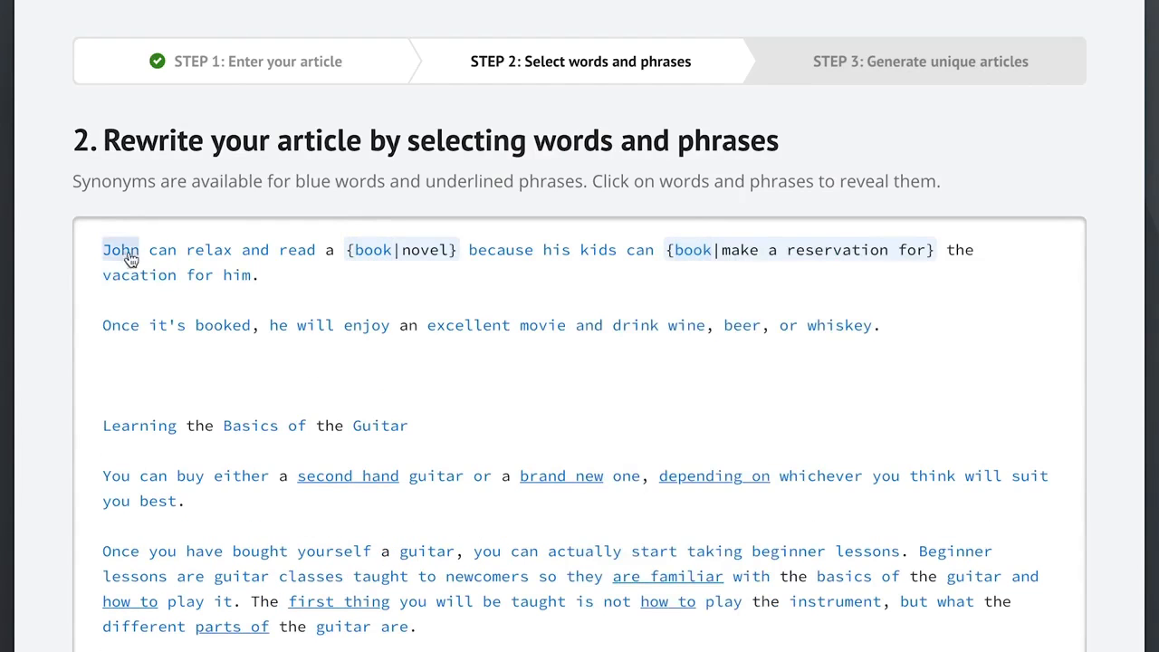
- In the opening sentence, add the synonym "is able to" to the first "can" and "are able to" to the second
left_click(162, 250)
left_click(155, 391)
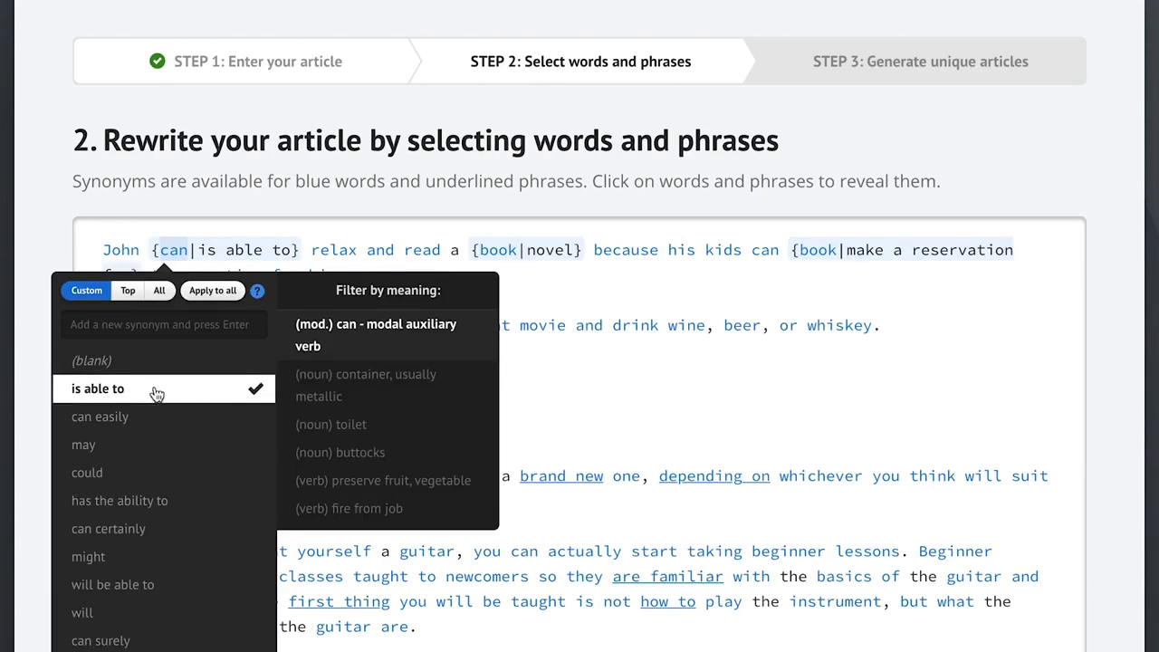
left_click(557, 389)
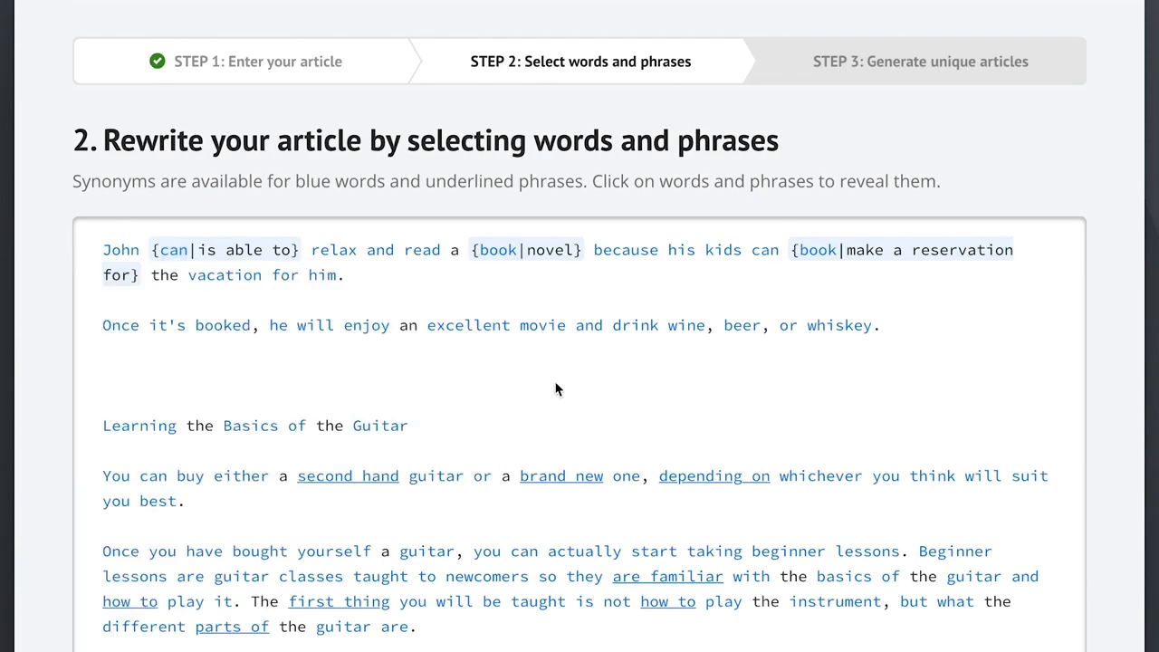
left_click(765, 251)
left_click(720, 387)
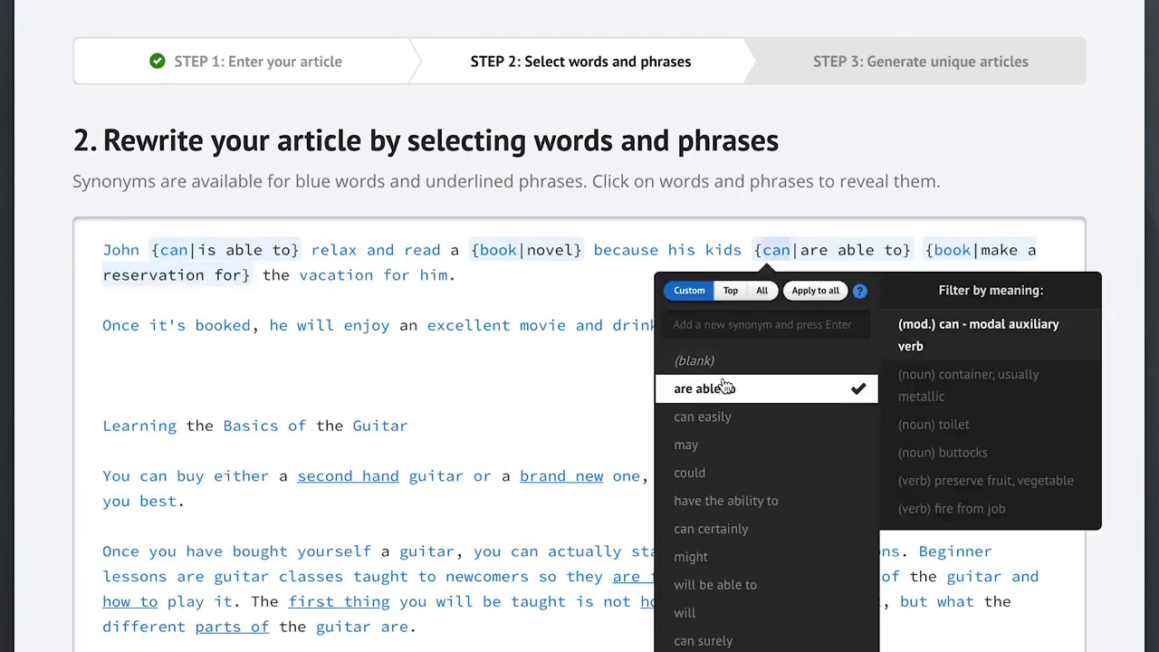
left_click(554, 398)
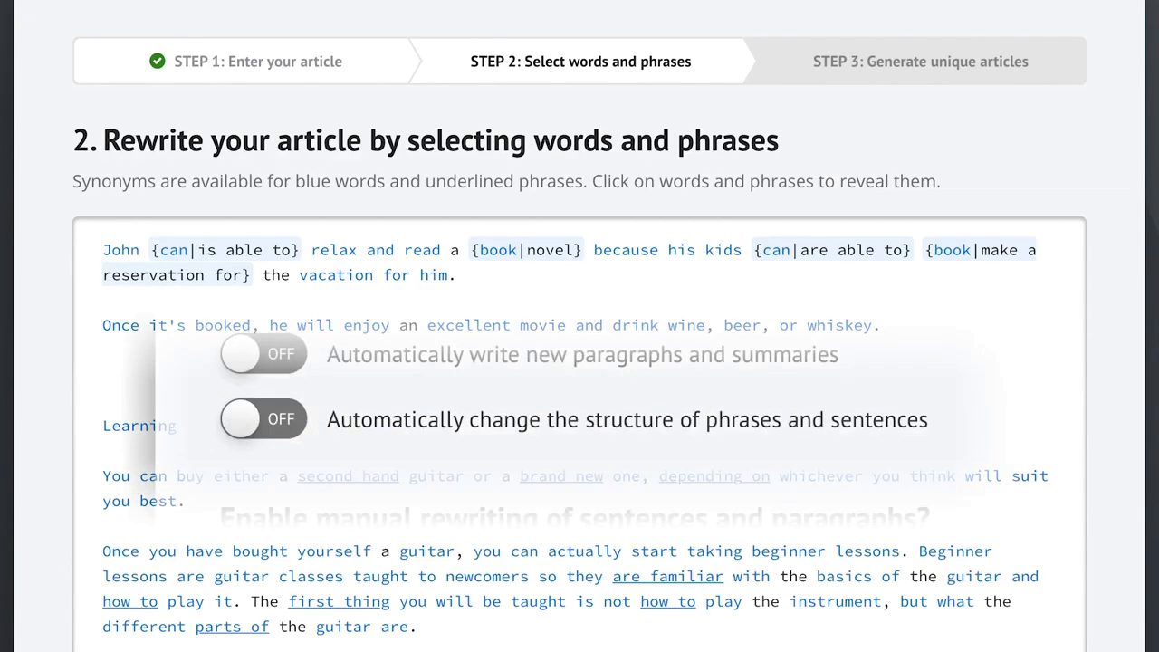
- Turn on the option to automatically change the structure of phrases and sentences
left_click(467, 426)
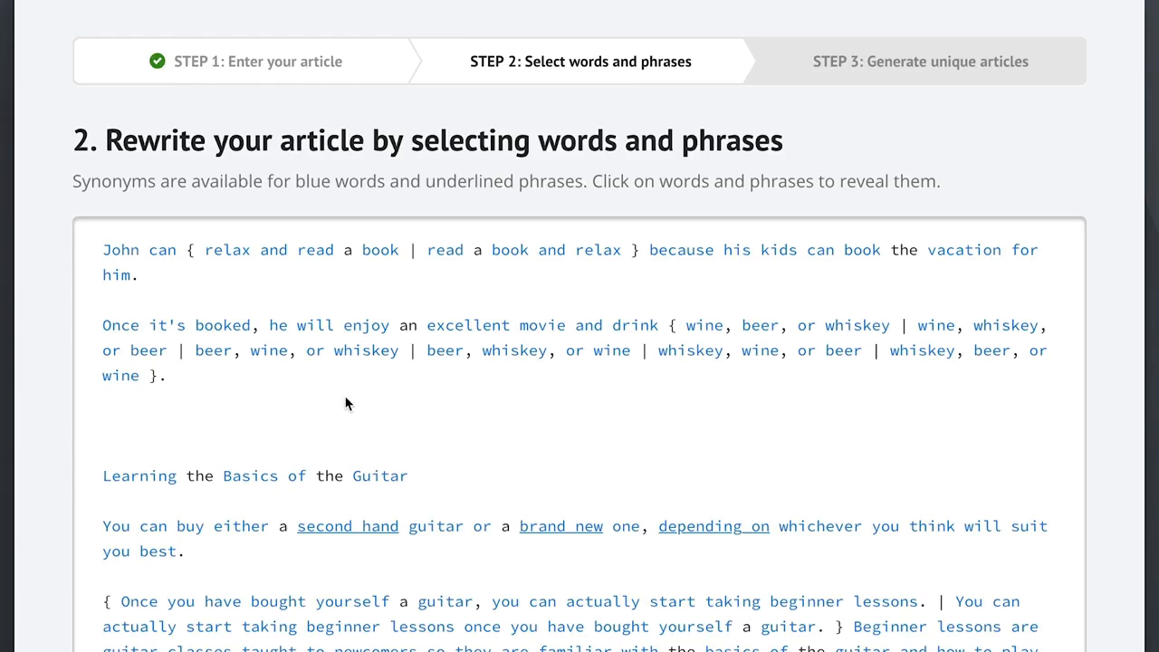
- Give "wine" its top synonyms plus "sparkling wine", and apply the selection to all instances of the word
left_click(706, 328)
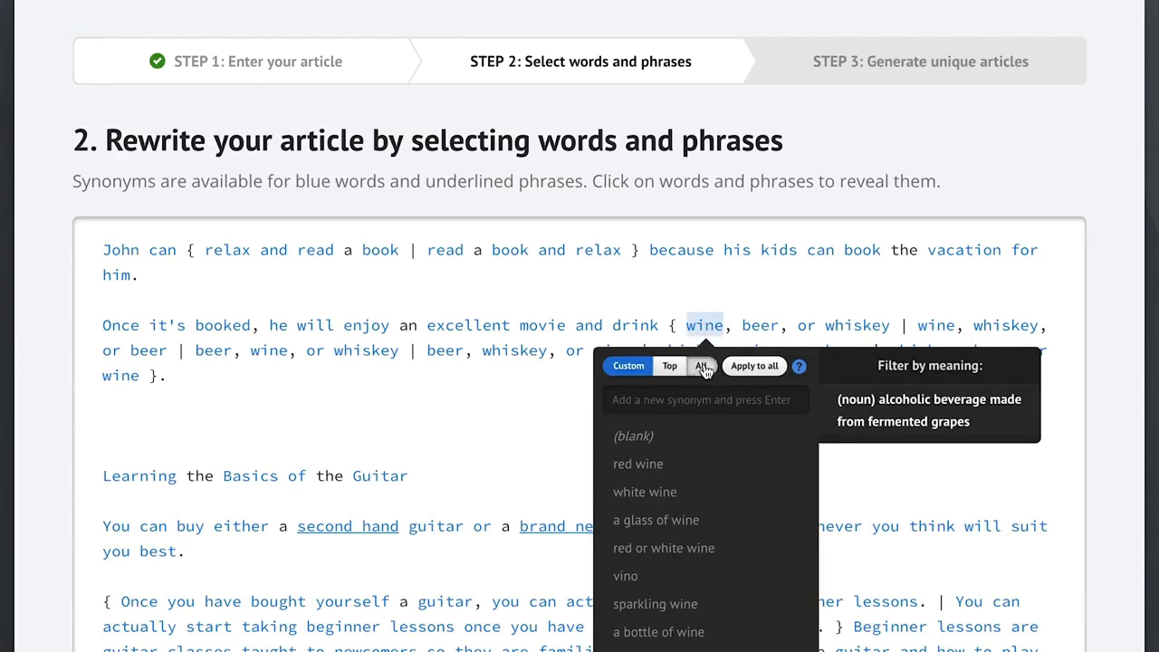
left_click(701, 367)
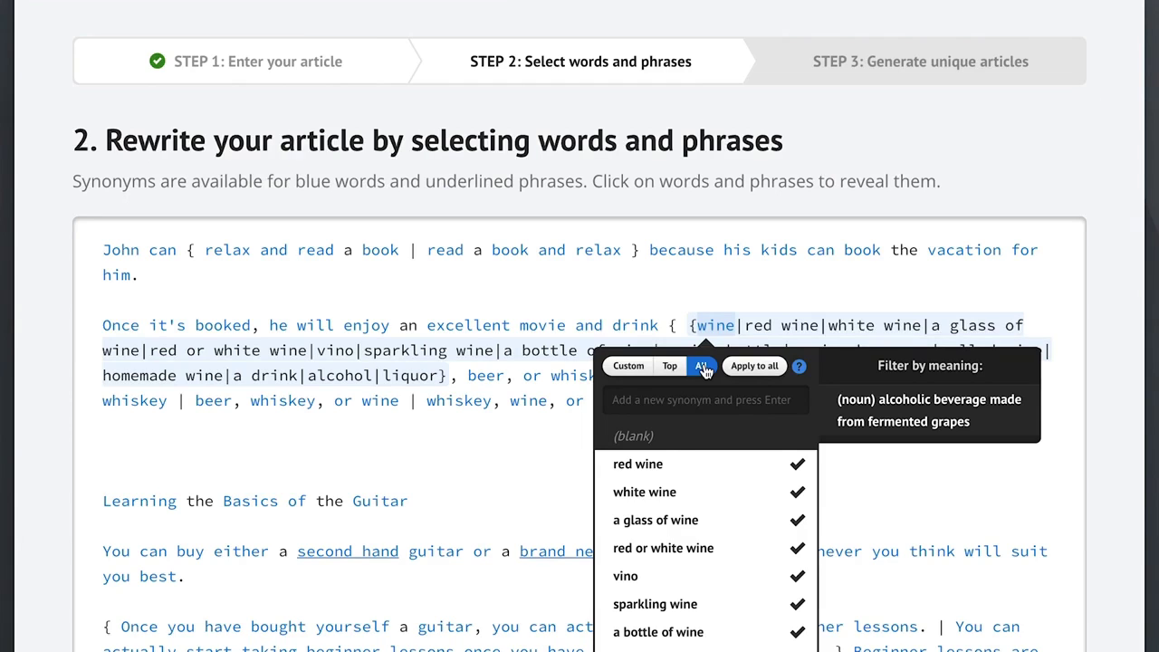
left_click(670, 367)
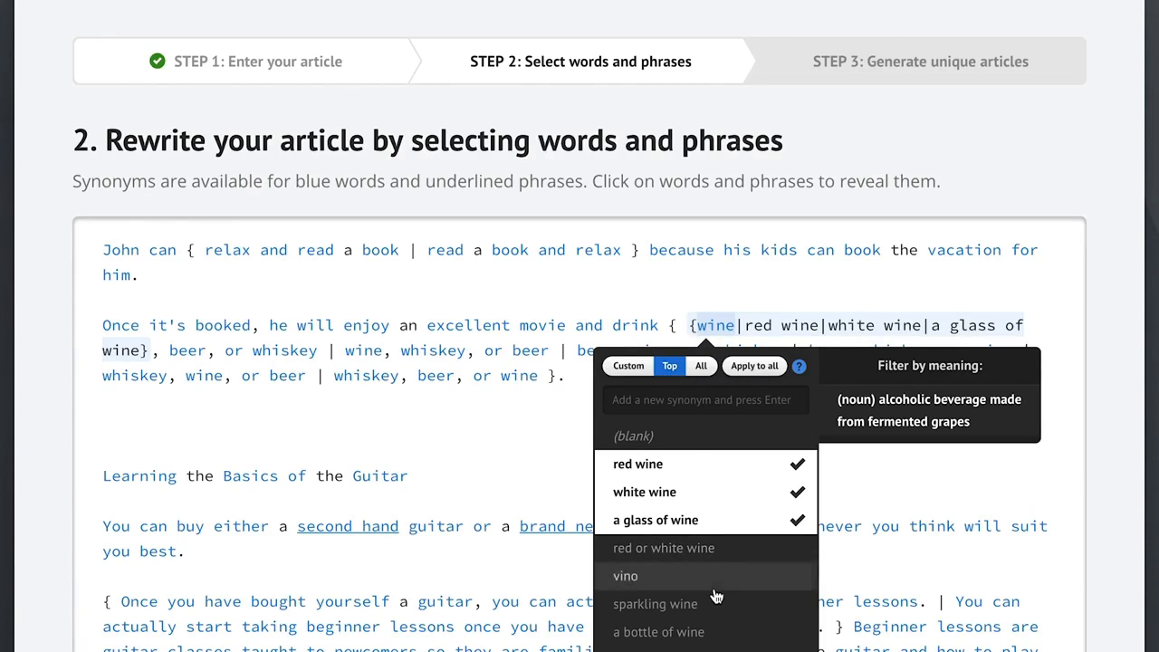
left_click(694, 607)
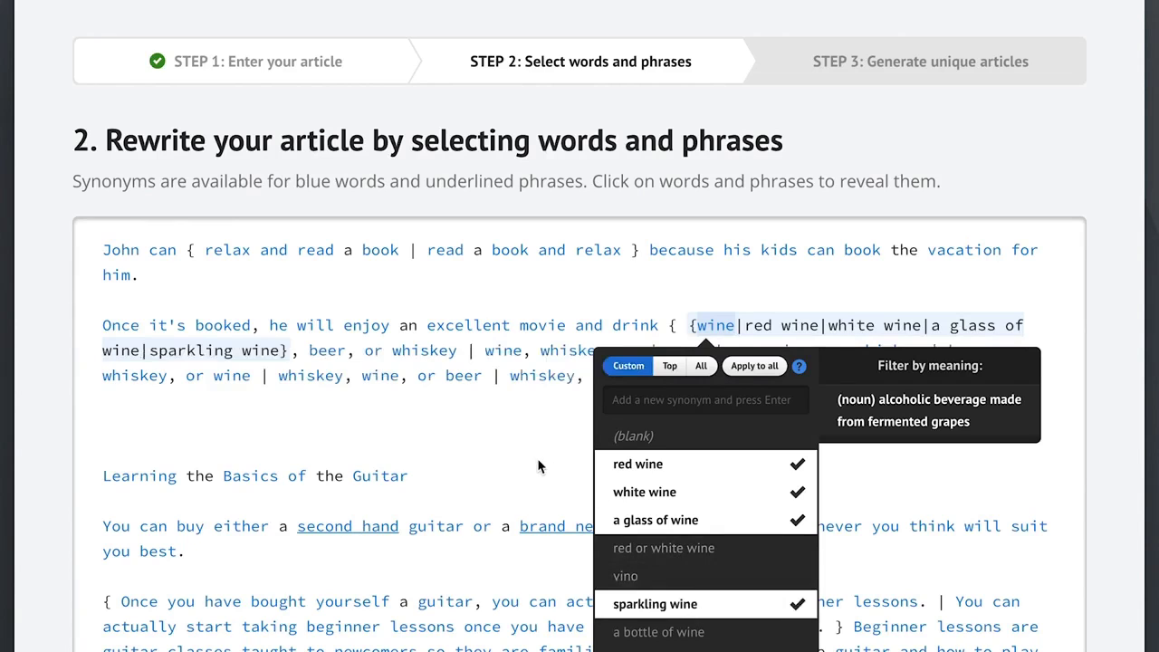
left_click(752, 368)
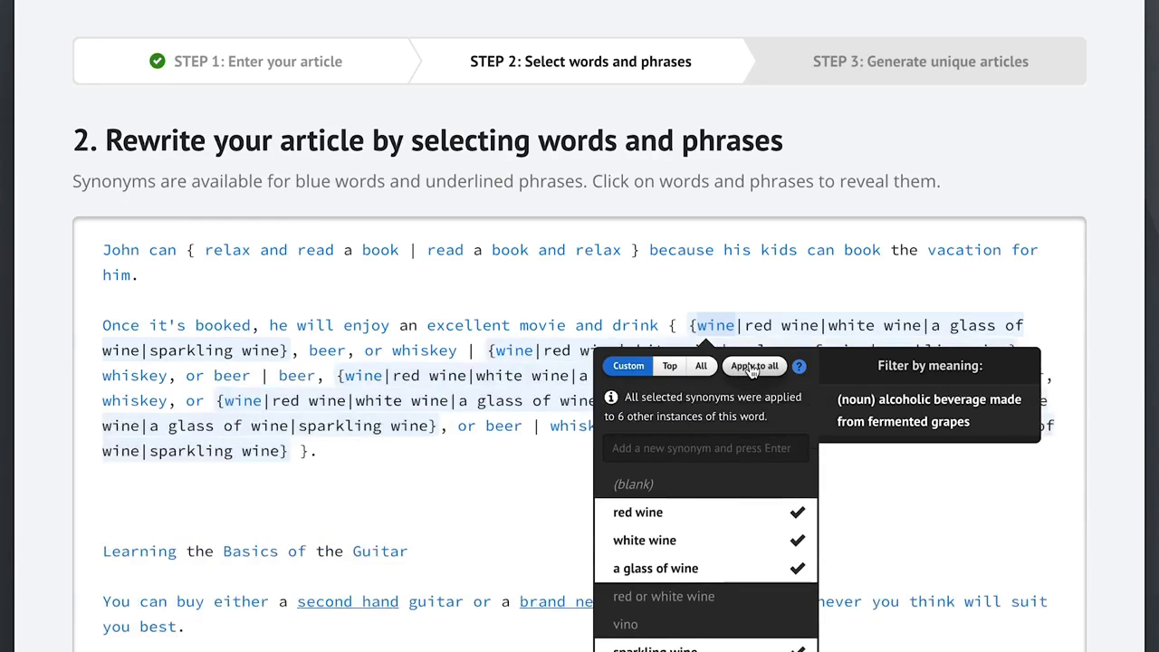
left_click(507, 489)
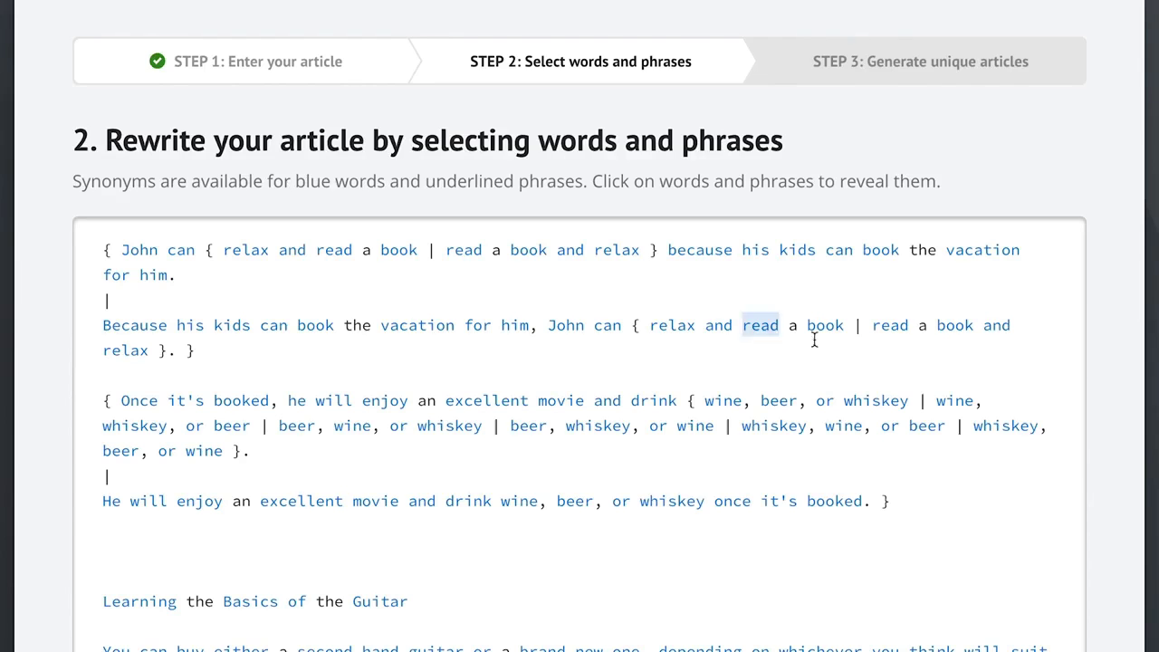
- Open the rewriting settings, try the most unique and most readable levels, and set readability to the recommended, reliably correct synonyms
scroll(1042, 534, "down", 6)
scroll(1014, 548, "down", 10)
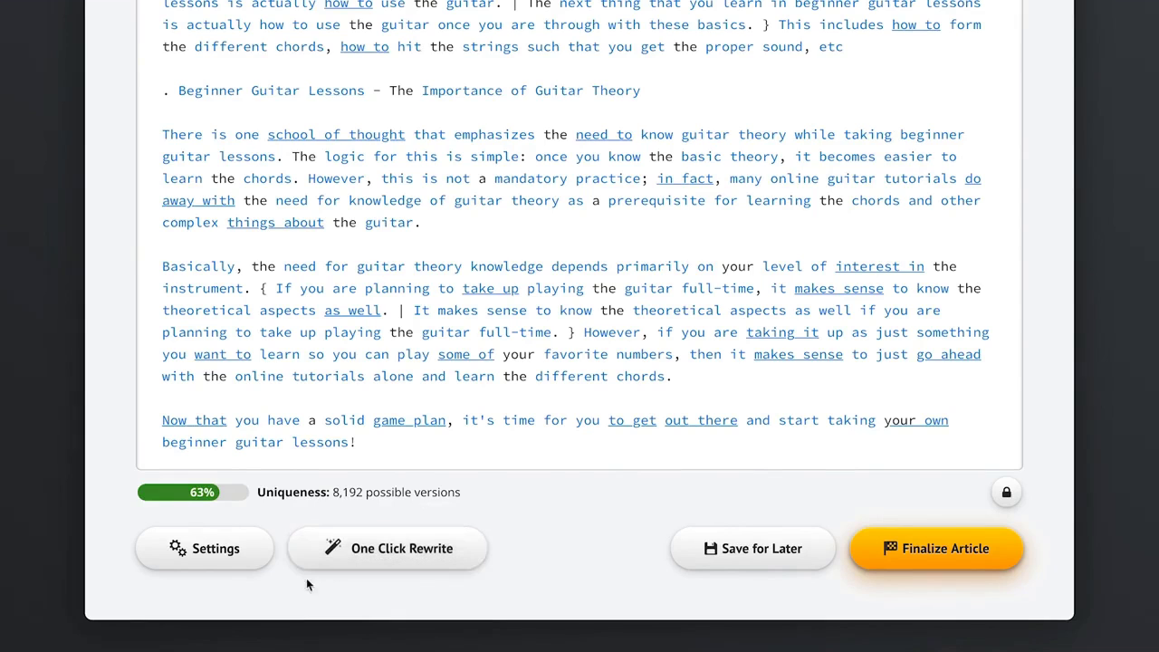
left_click(227, 552)
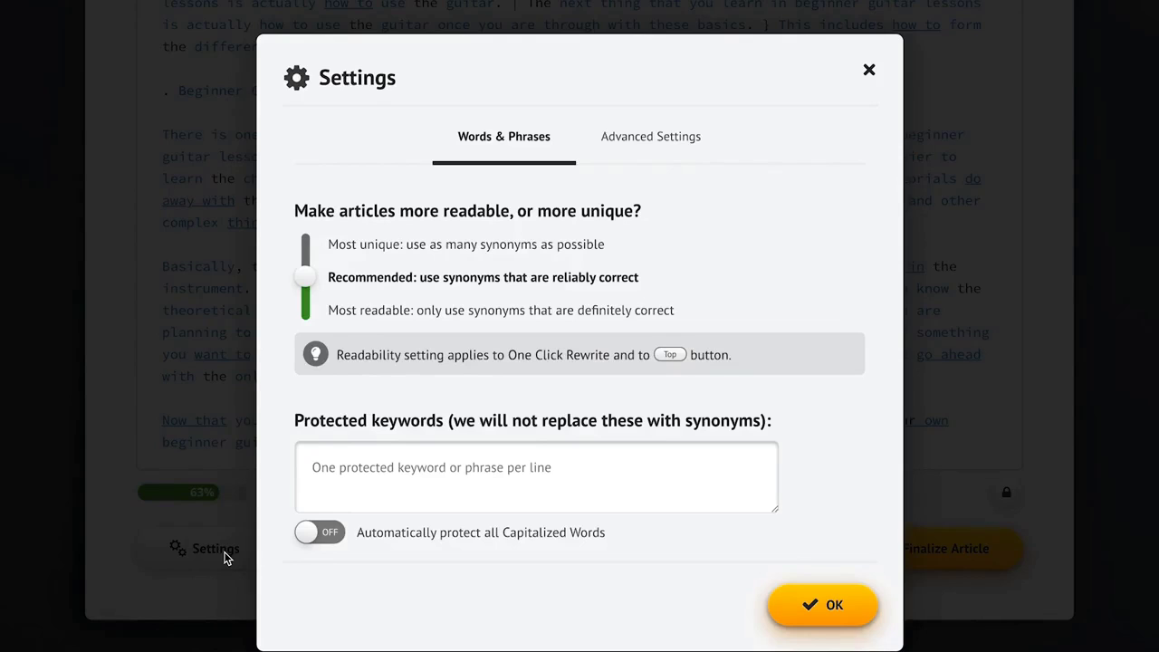
left_click(361, 252)
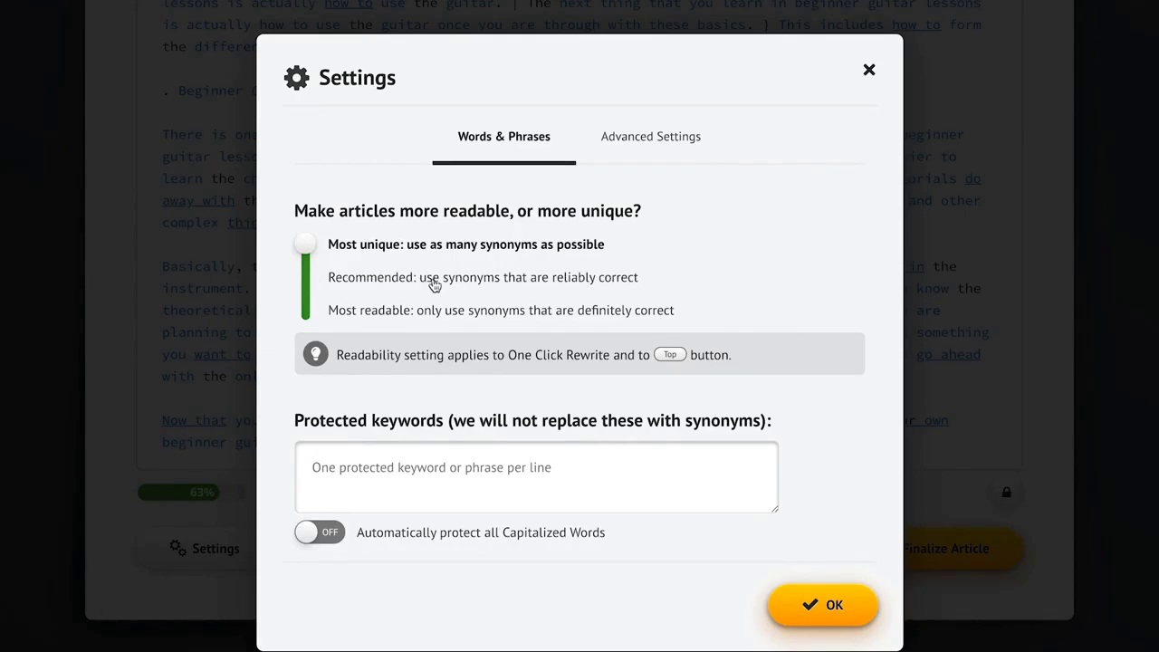
left_click(372, 316)
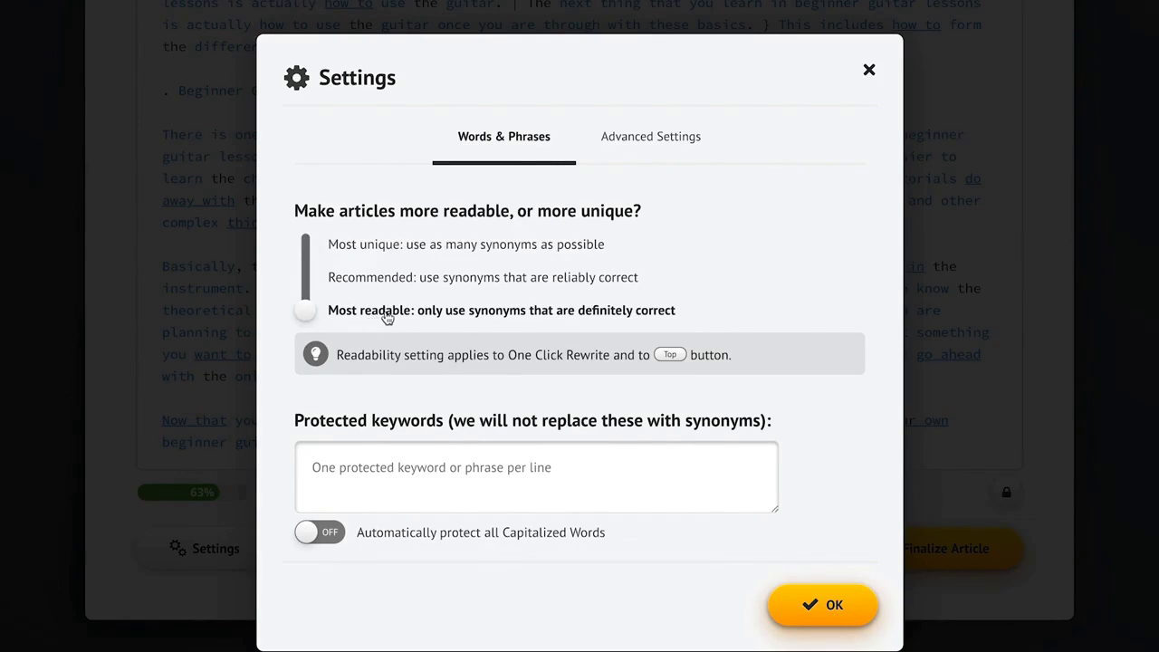
left_click(462, 284)
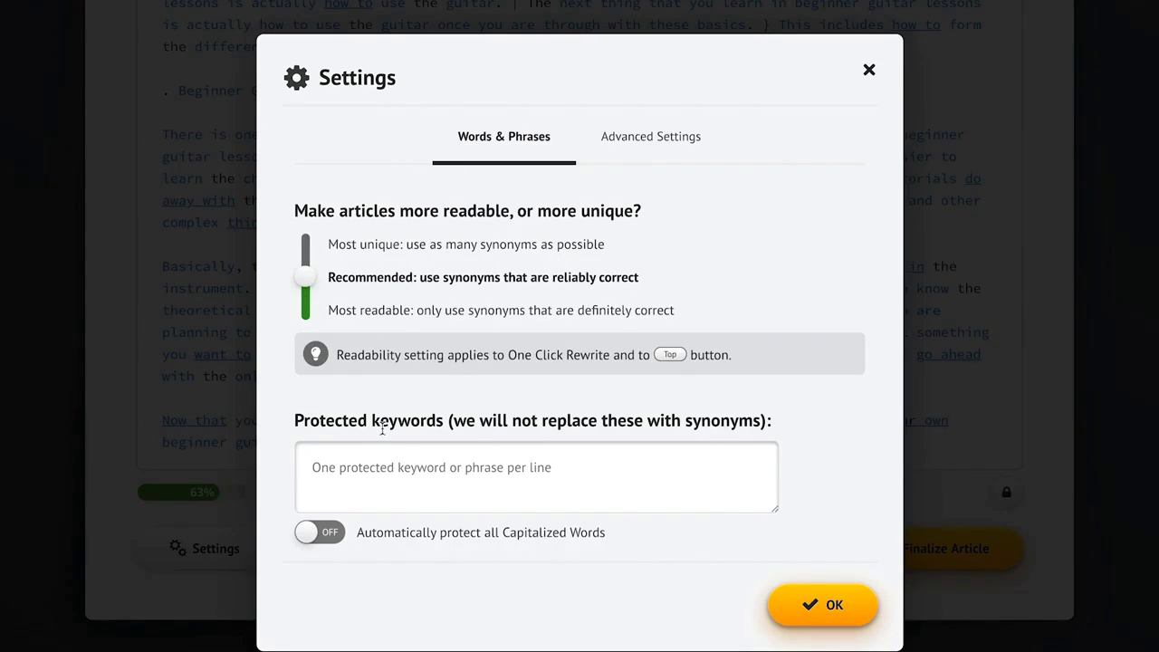
- Protect the keyword "Big Burgers", turn on automatic protection of all capitalized words, and save the settings
left_click(352, 470)
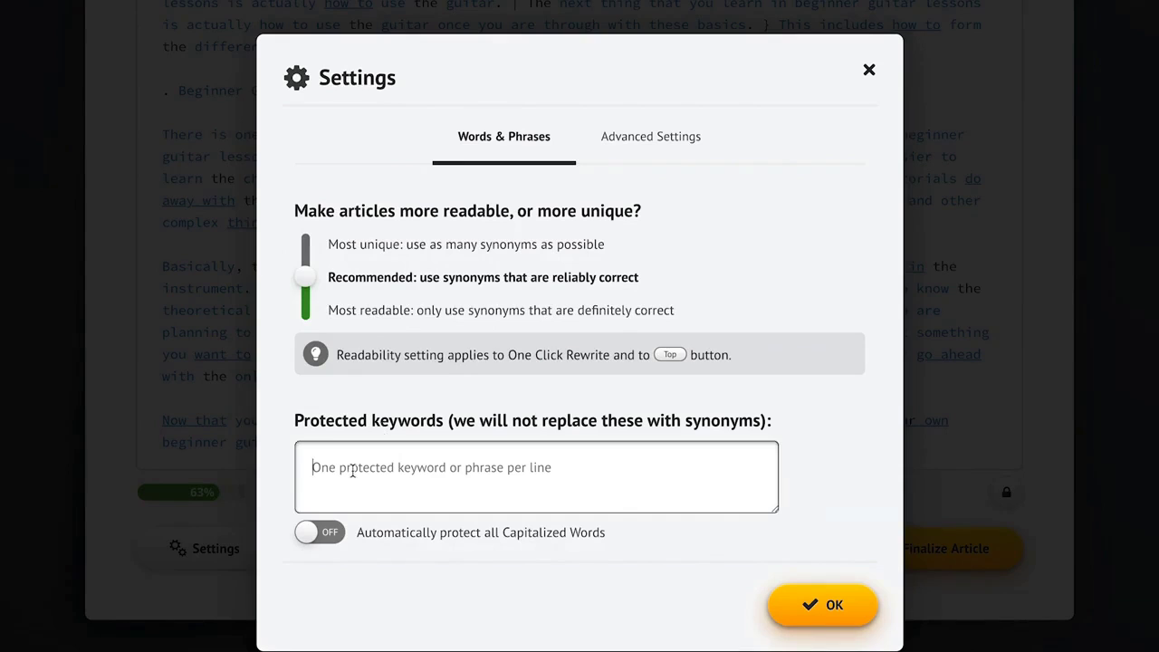
type("Big")
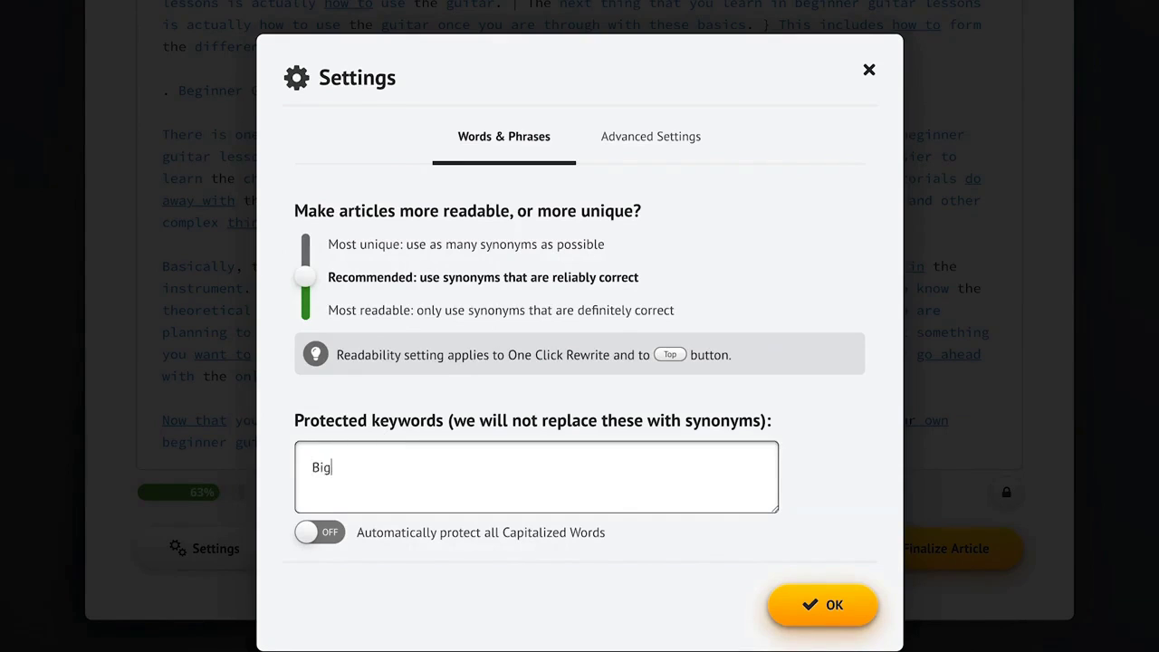
type(" Burgers")
left_click(822, 449)
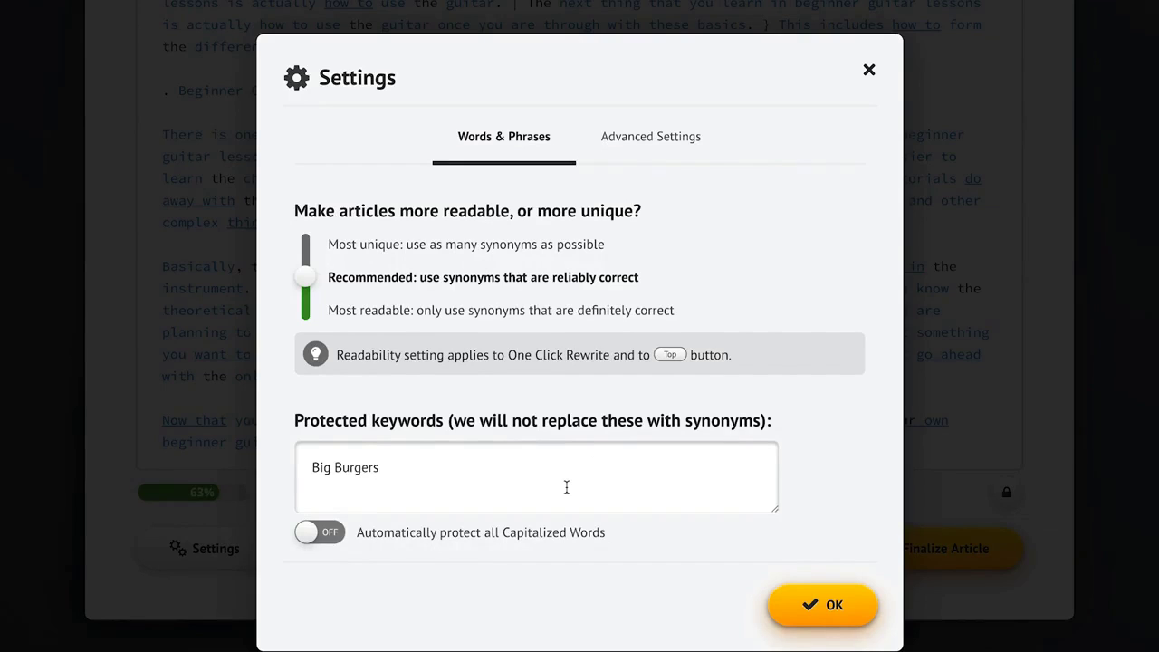
left_click(317, 540)
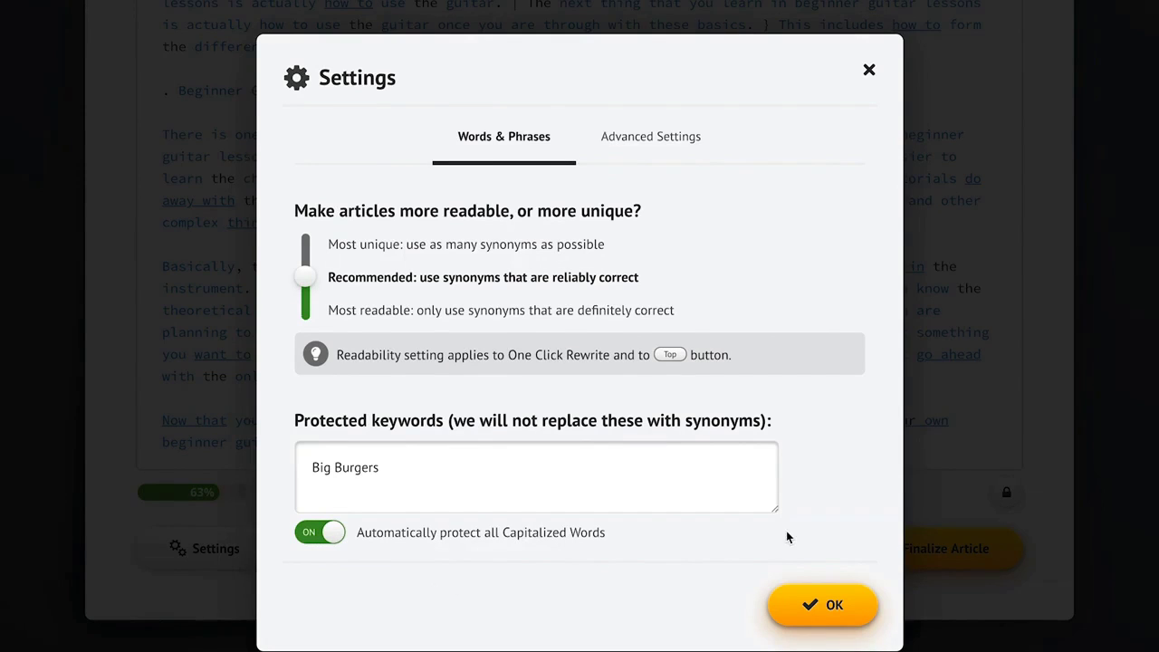
left_click(821, 605)
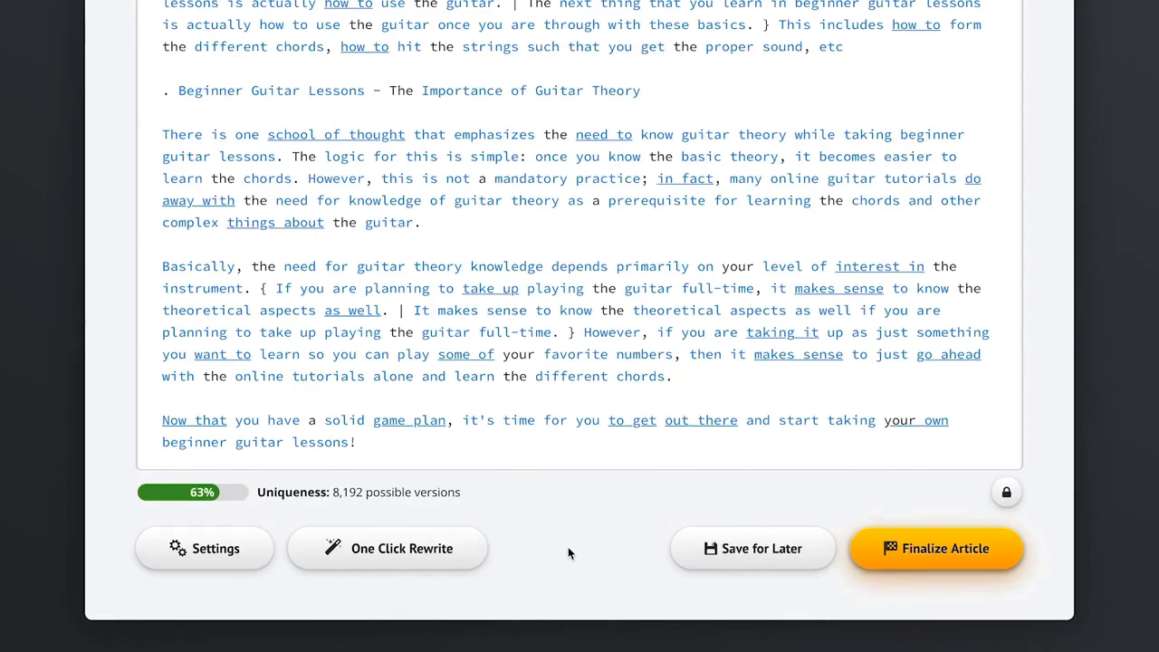
- Rewrite the whole article automatically with One Click Rewrite, and finalize it into spintax format
left_click(383, 554)
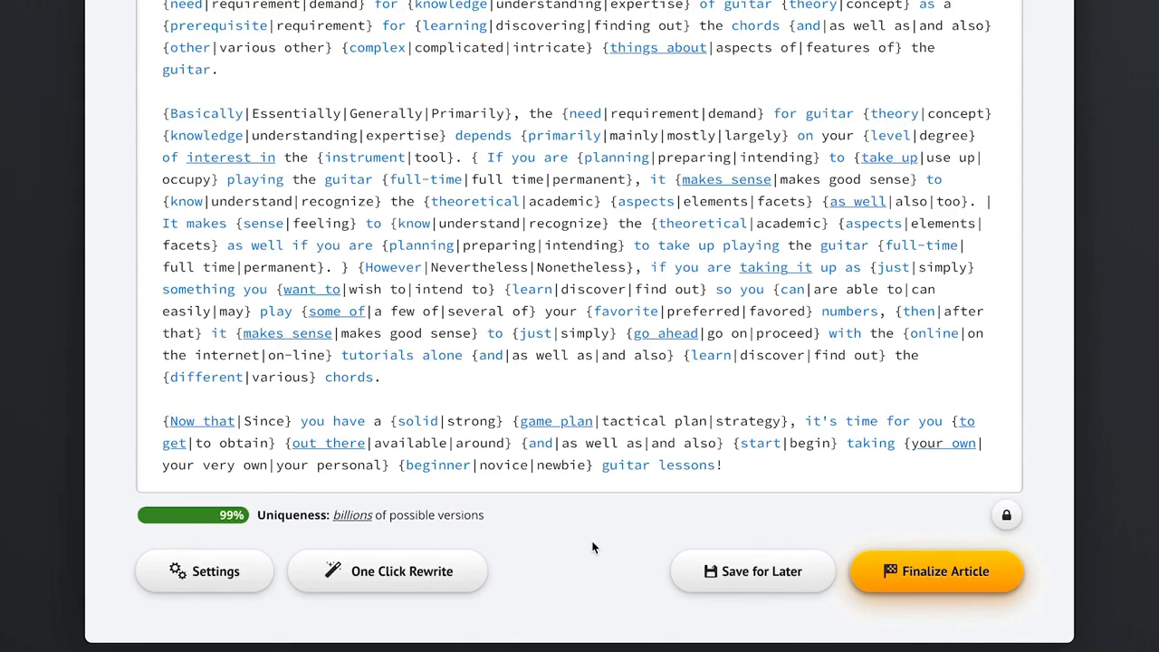
left_click(938, 583)
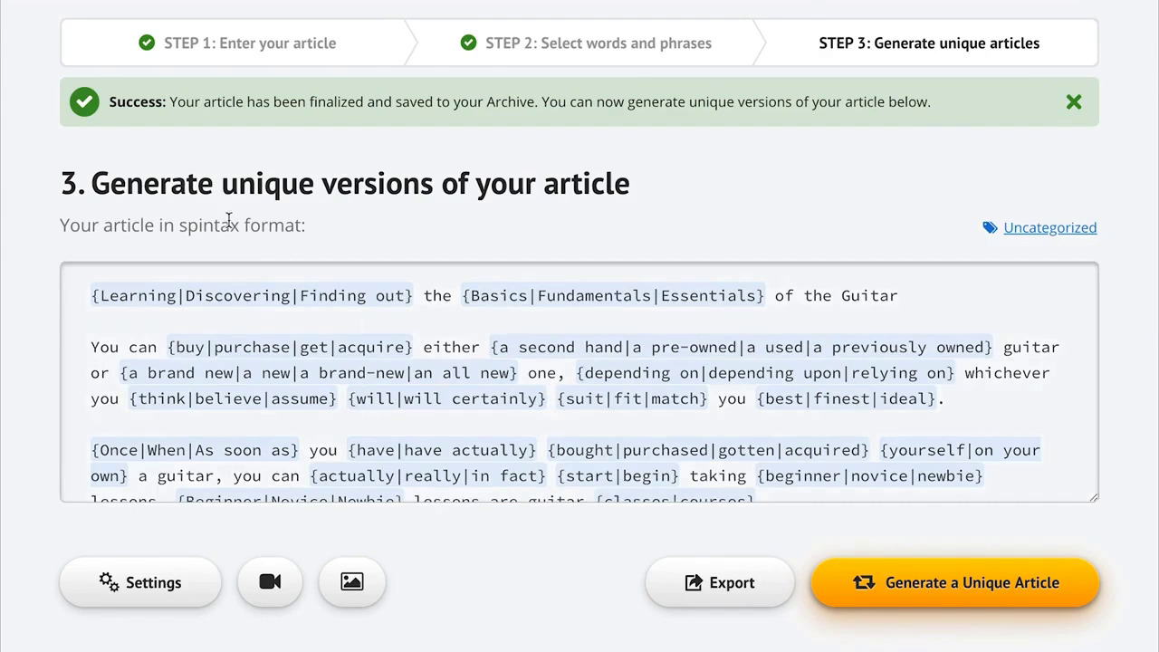
double_click(216, 224)
left_click(366, 229)
- Search for relevant "guitar lessons" videos to insert into the unique articles
scroll(480, 615, "down", 2)
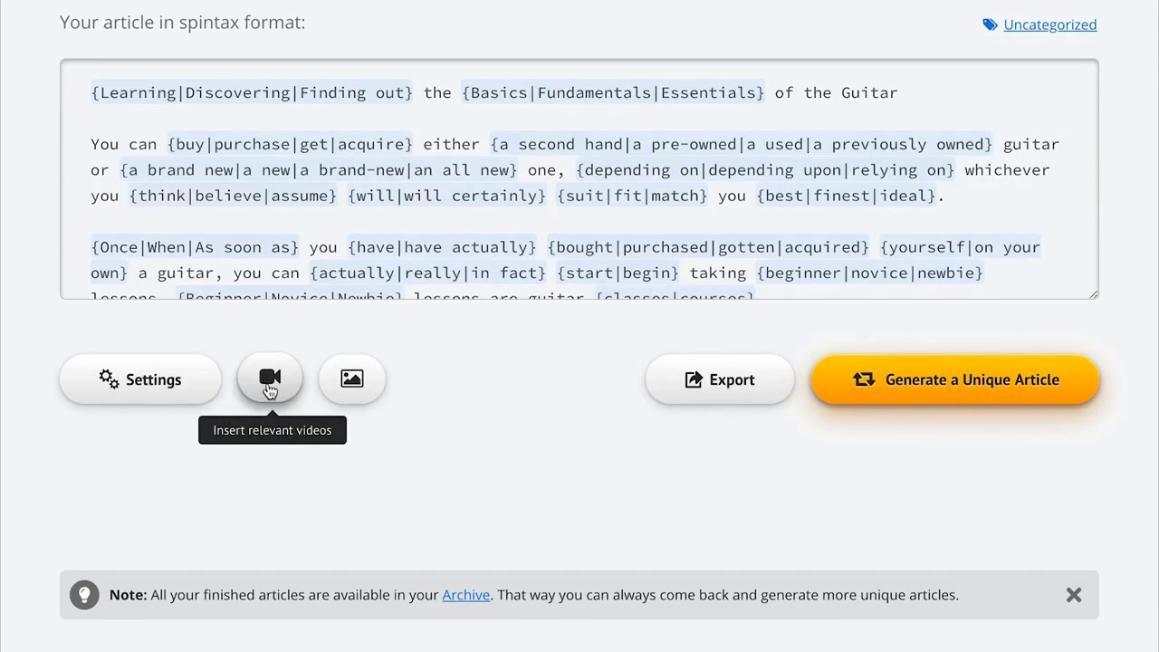
left_click(270, 380)
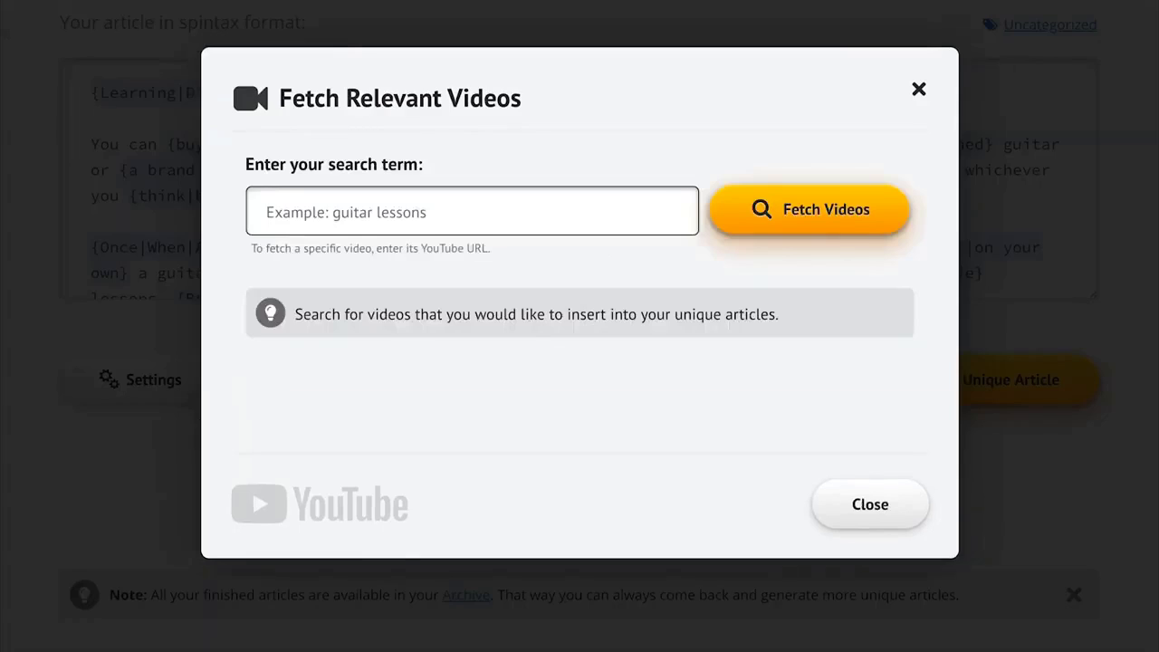
type("guitar lessons")
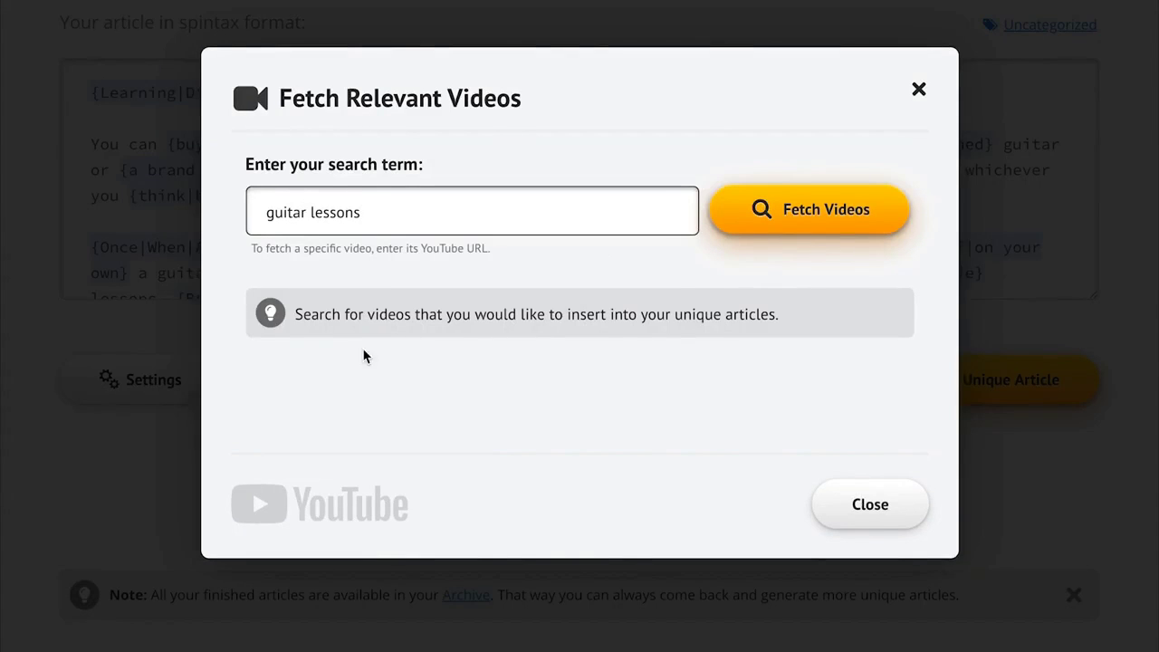
left_click(783, 228)
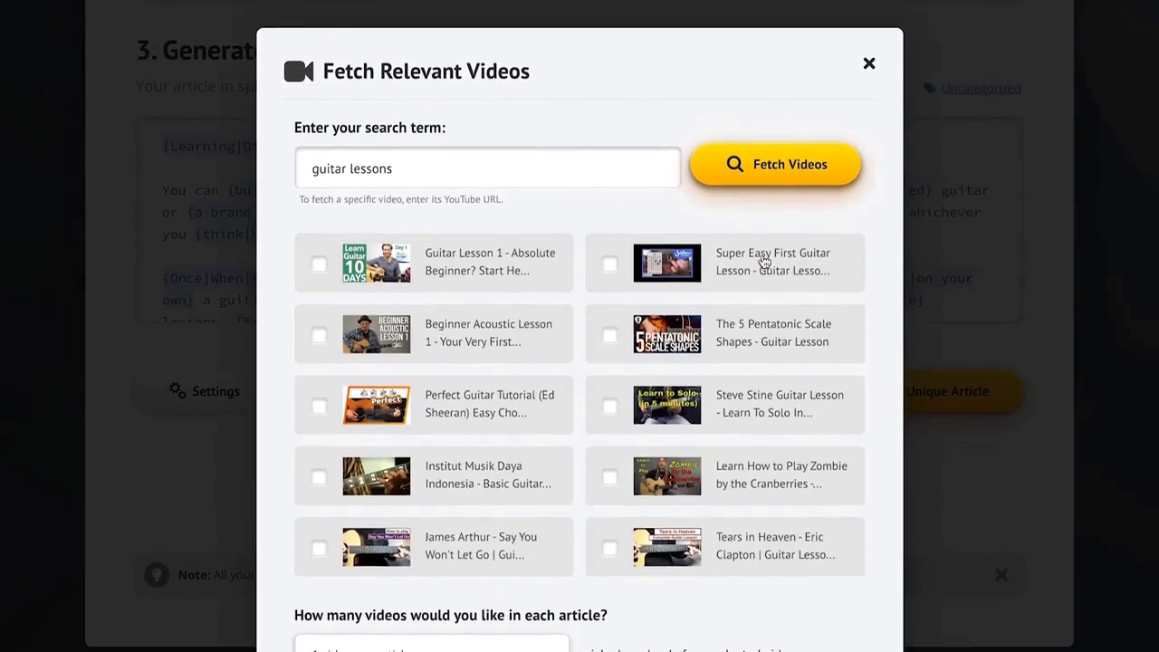
- Select the videos "Guitar Lesson 1", "Beginner Acoustic Lesson 1", "Learn How to Play Zombie" and "Tears in Heaven"
left_click(512, 249)
left_click(523, 311)
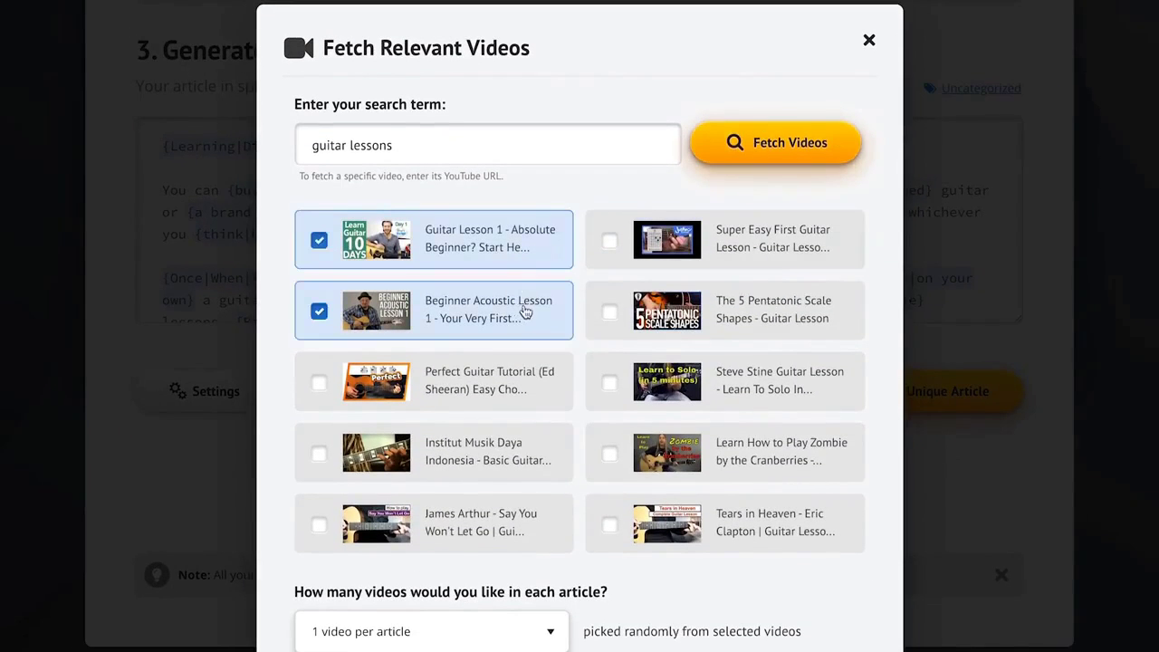
left_click(694, 451)
left_click(729, 532)
scroll(800, 606, "down", 3)
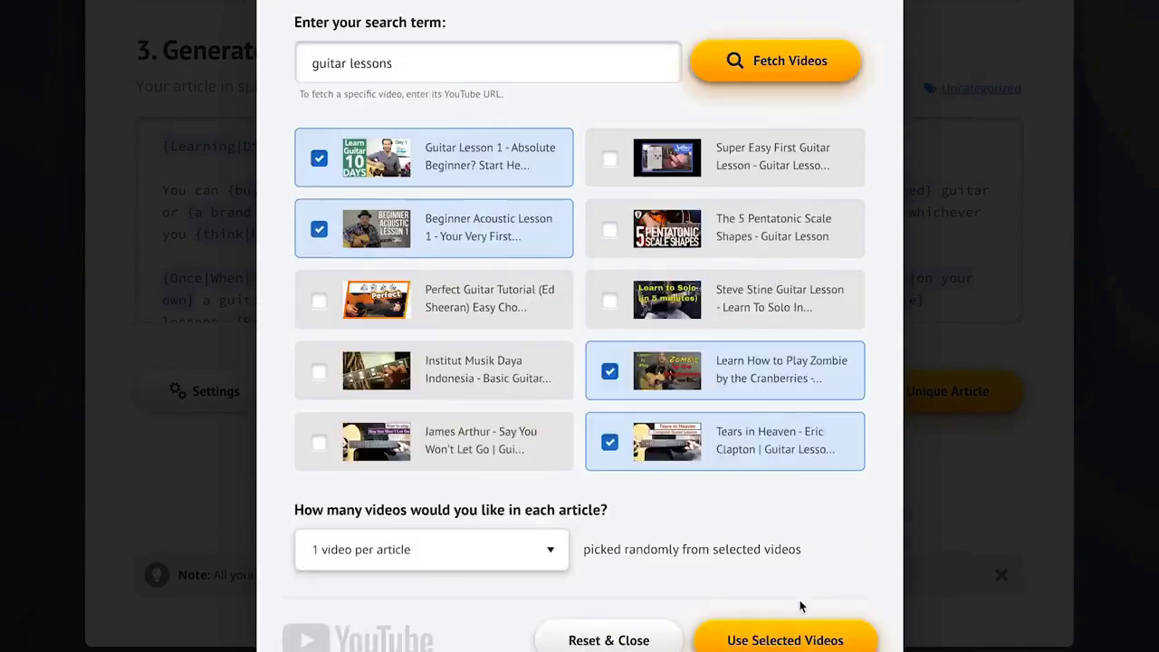
- Set the number of videos to 2 per article, and use the selected videos
left_click(450, 409)
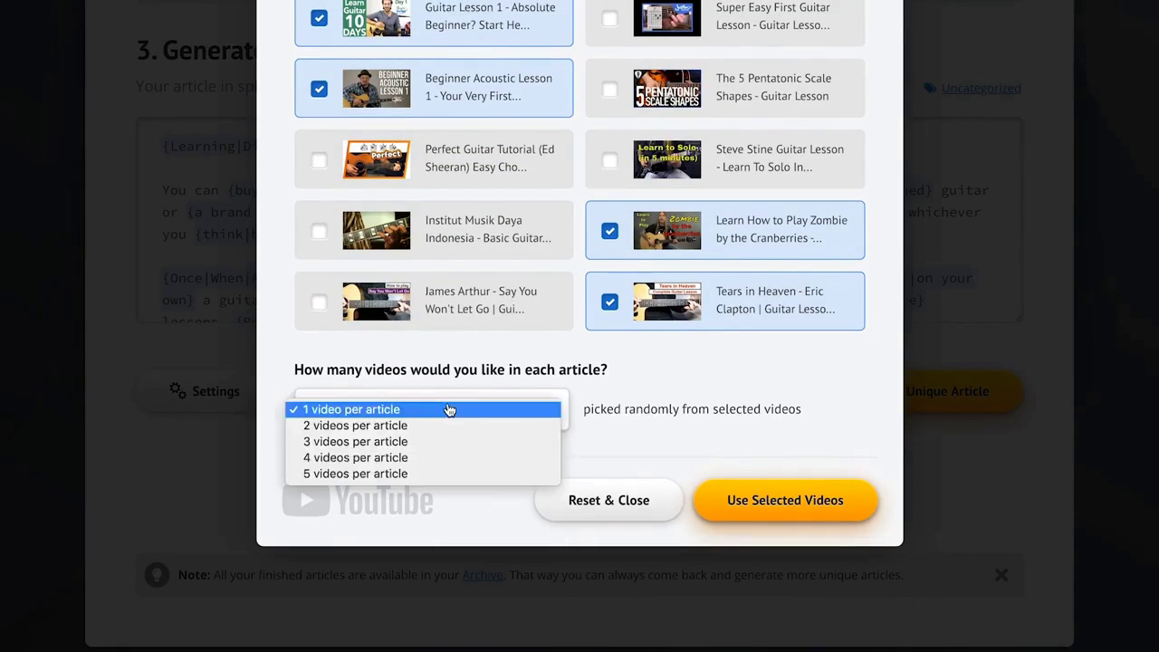
left_click(460, 425)
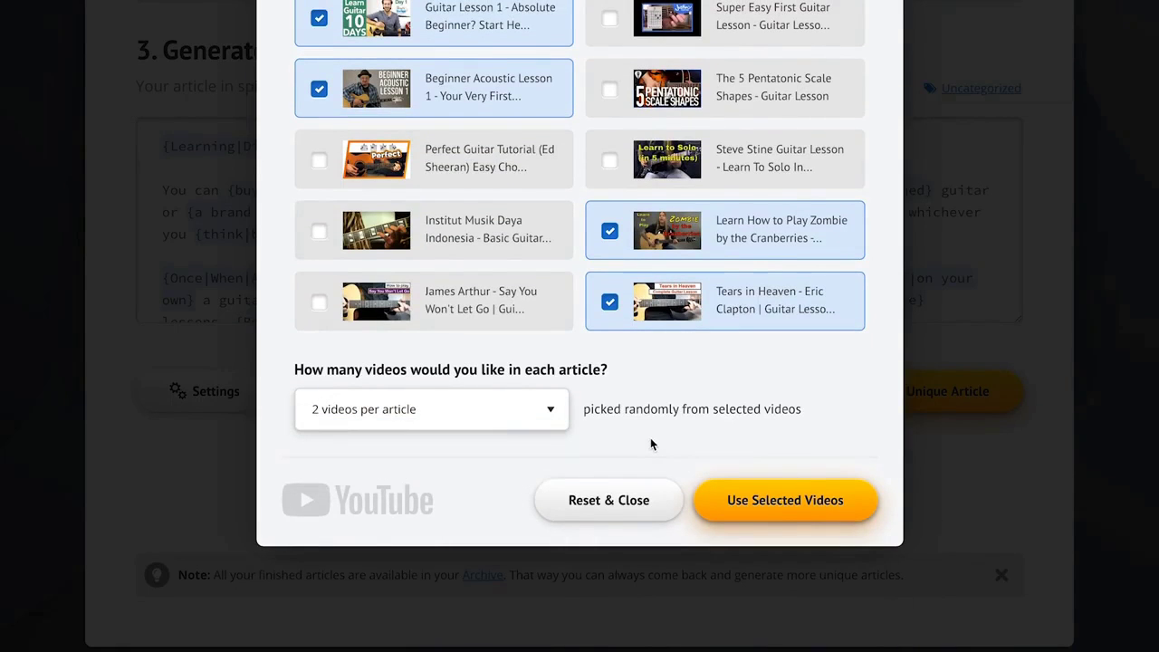
left_click(801, 513)
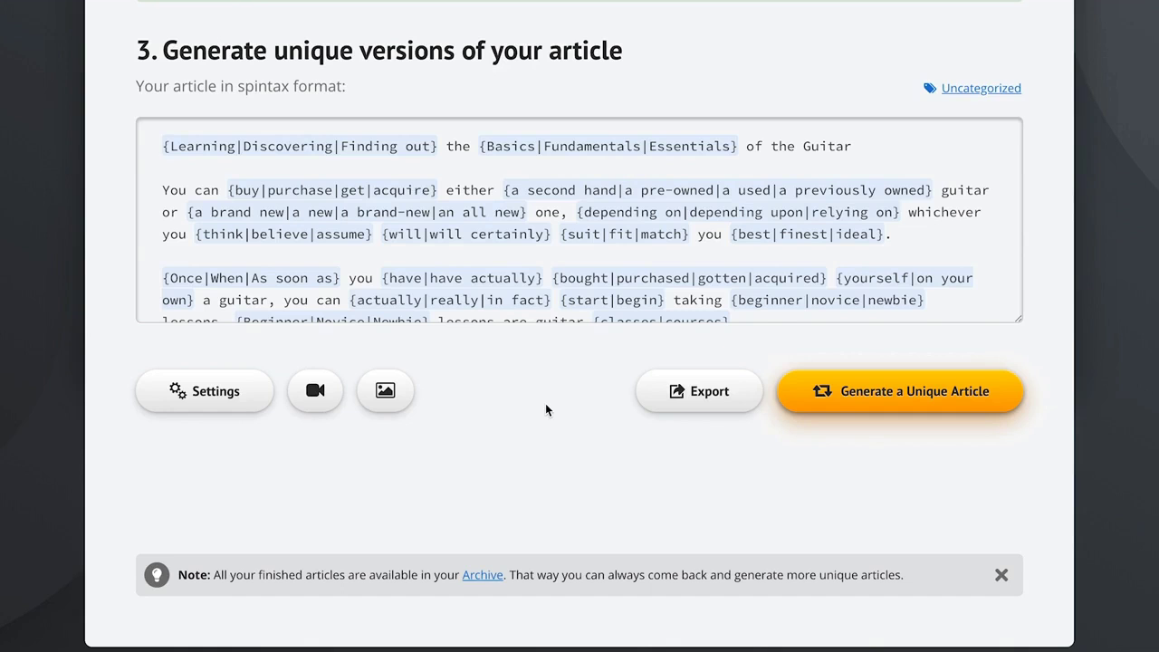
- Generate a unique version of the article, and look through its preview including the embedded videos
left_click(921, 393)
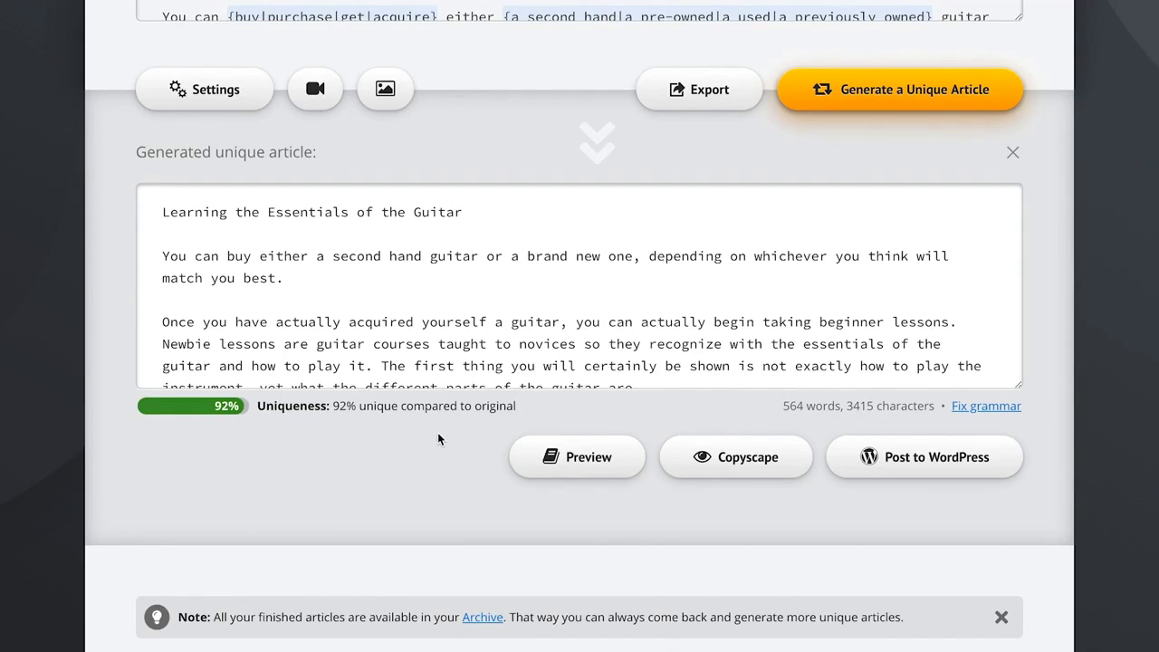
left_click(533, 453)
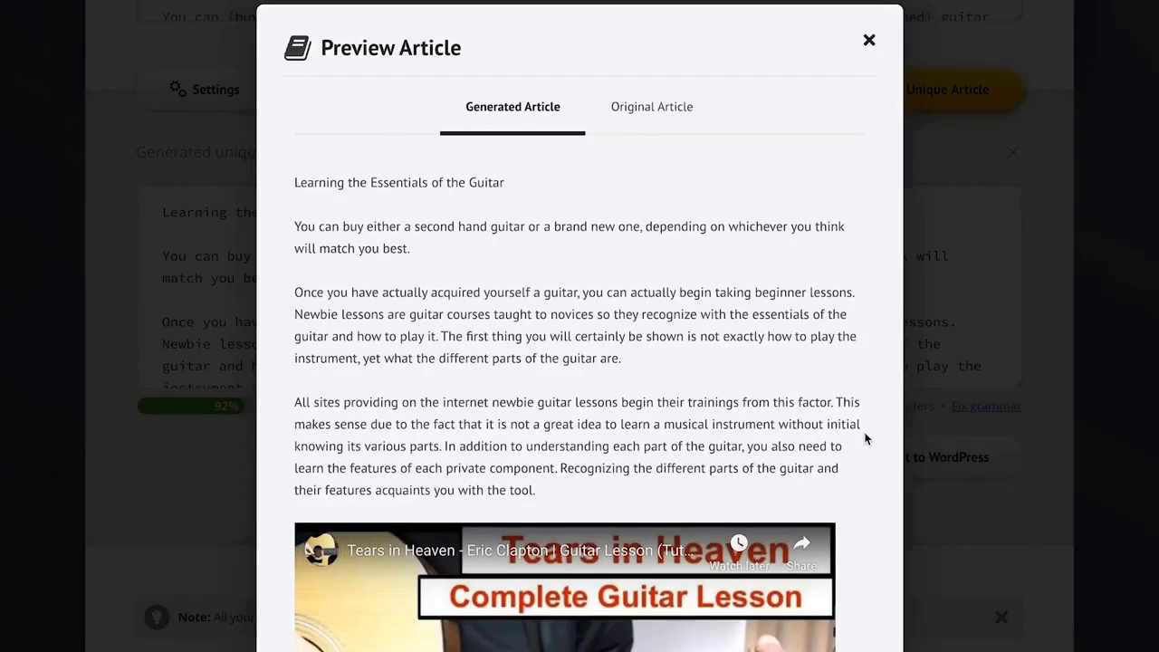
scroll(864, 440, "down", 6)
scroll(864, 439, "down", 5)
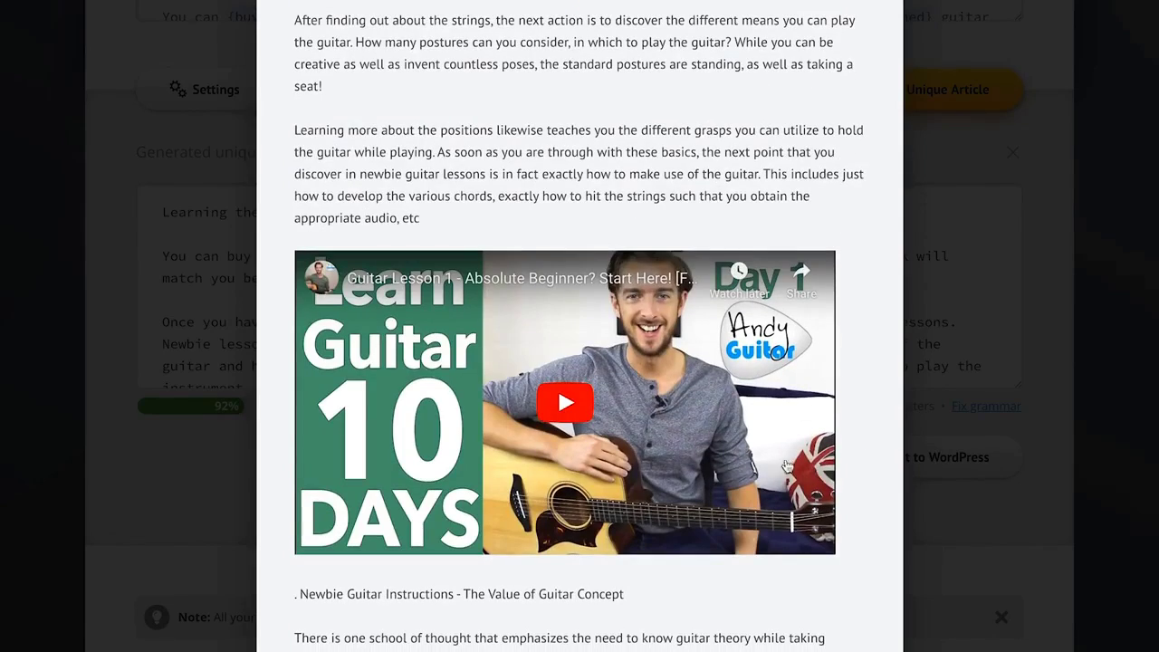
scroll(867, 304, "up", 11)
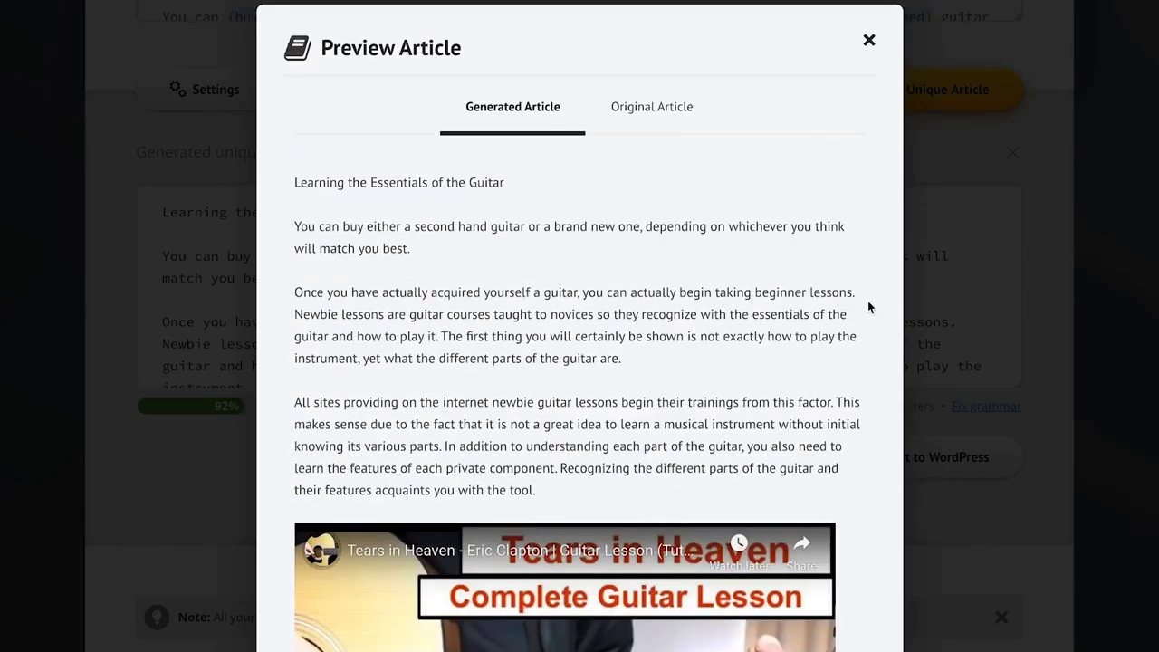
- Compare the generated article with the original article, and close the preview
left_click(648, 112)
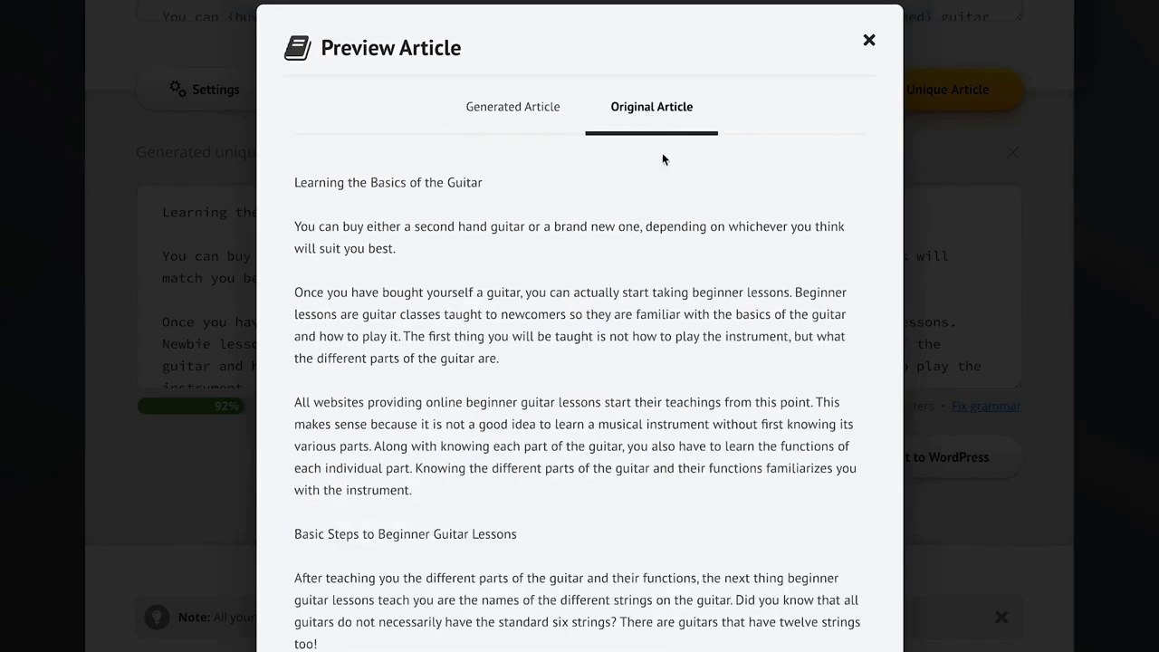
left_click(507, 107)
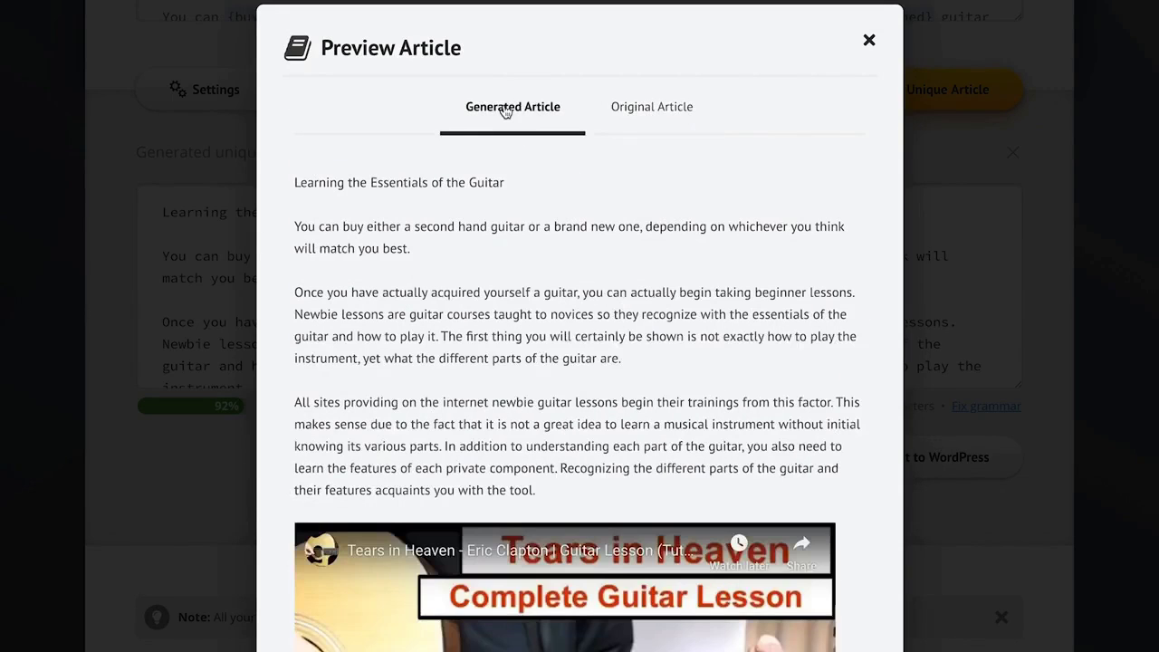
left_click(952, 538)
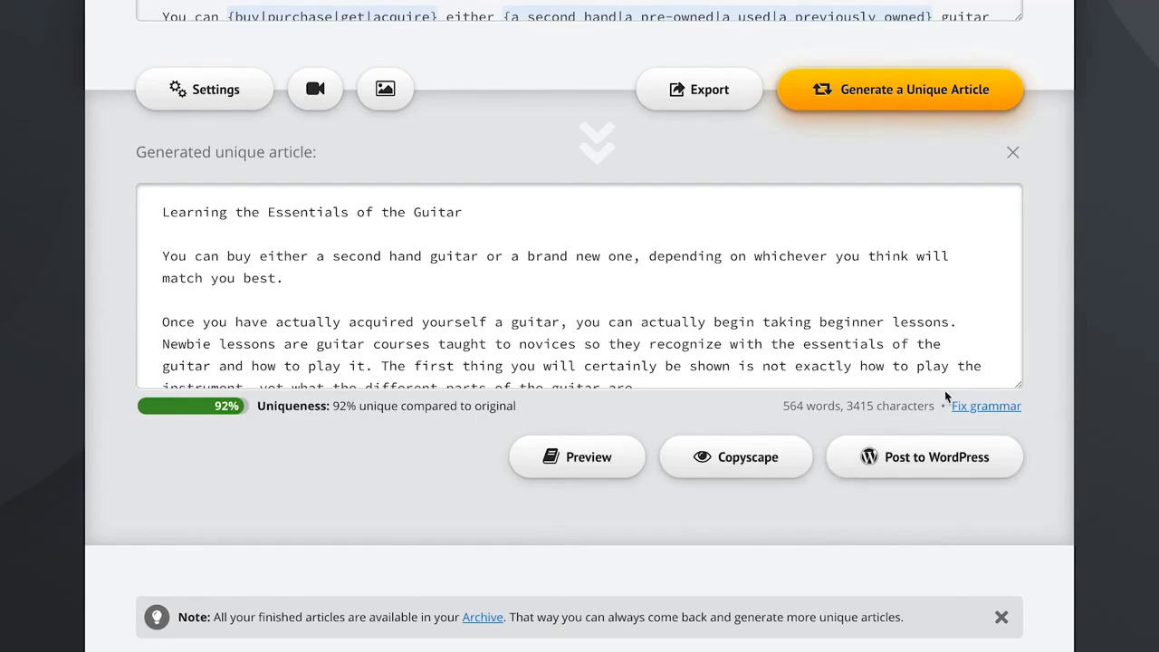
- Publish the generated article right away in the Uncategorized category of the connected WordPress website, and go to the website
left_click(1000, 461)
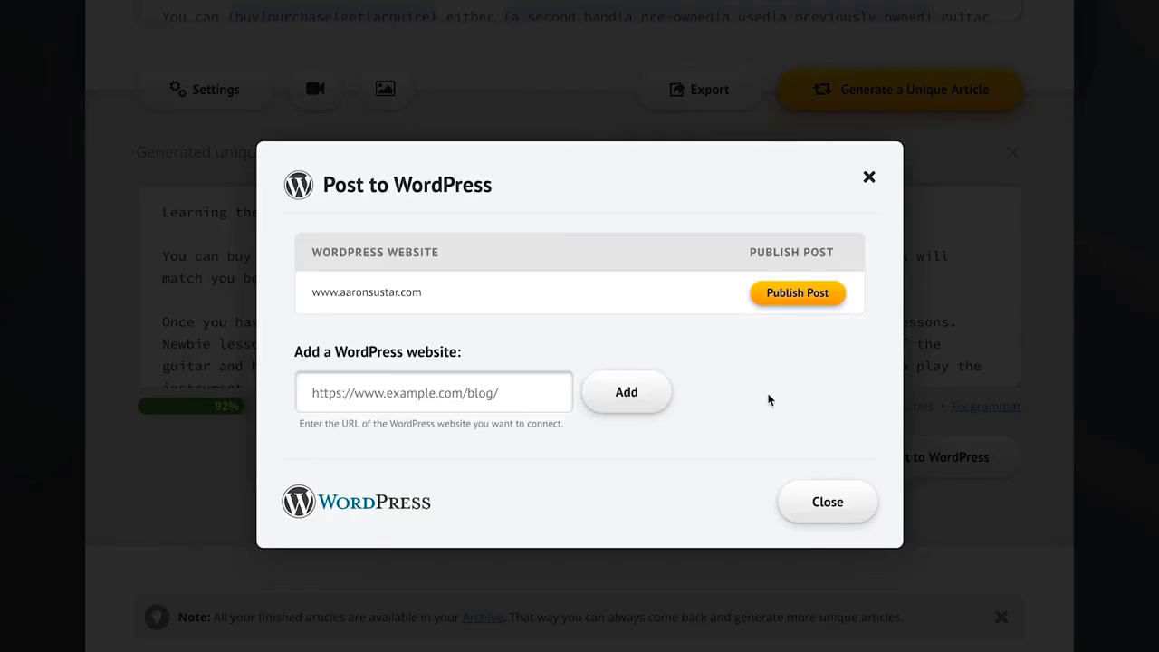
mouse_move(570, 305)
left_click(817, 298)
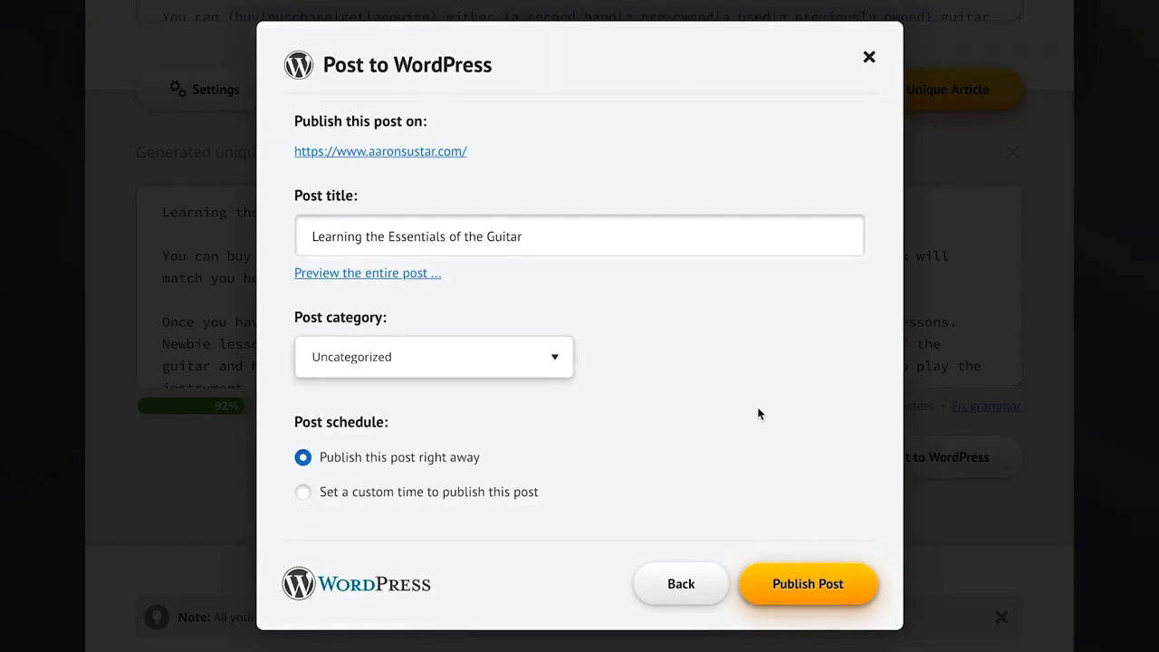
scroll(791, 470, "down", 1)
left_click(818, 554)
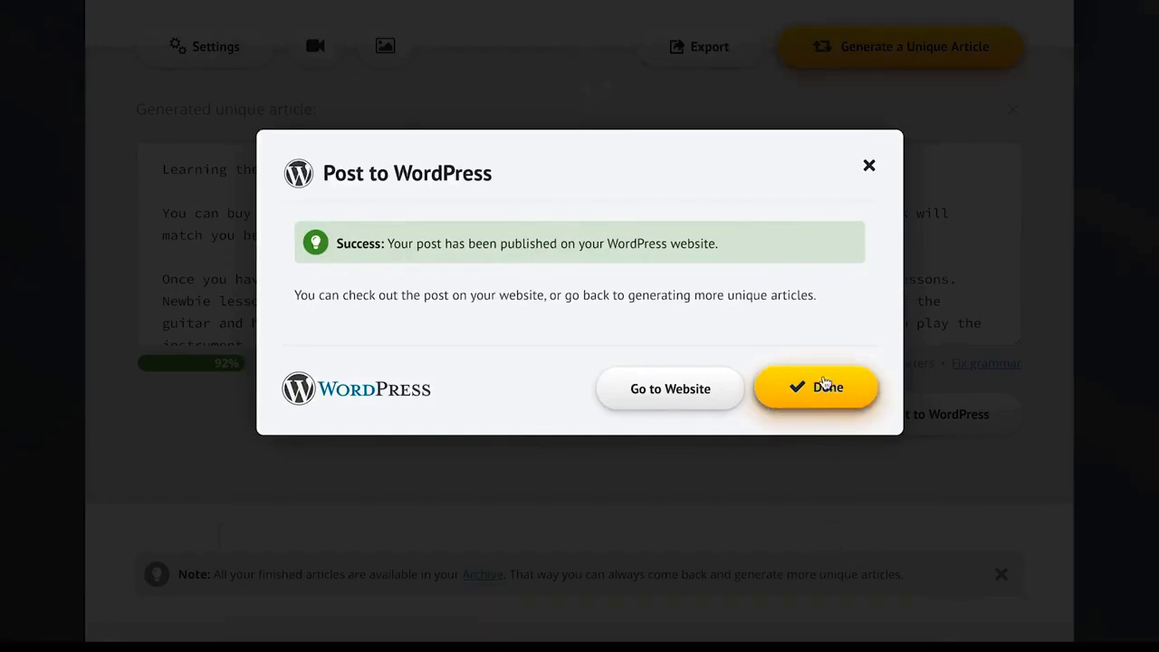
left_click(676, 392)
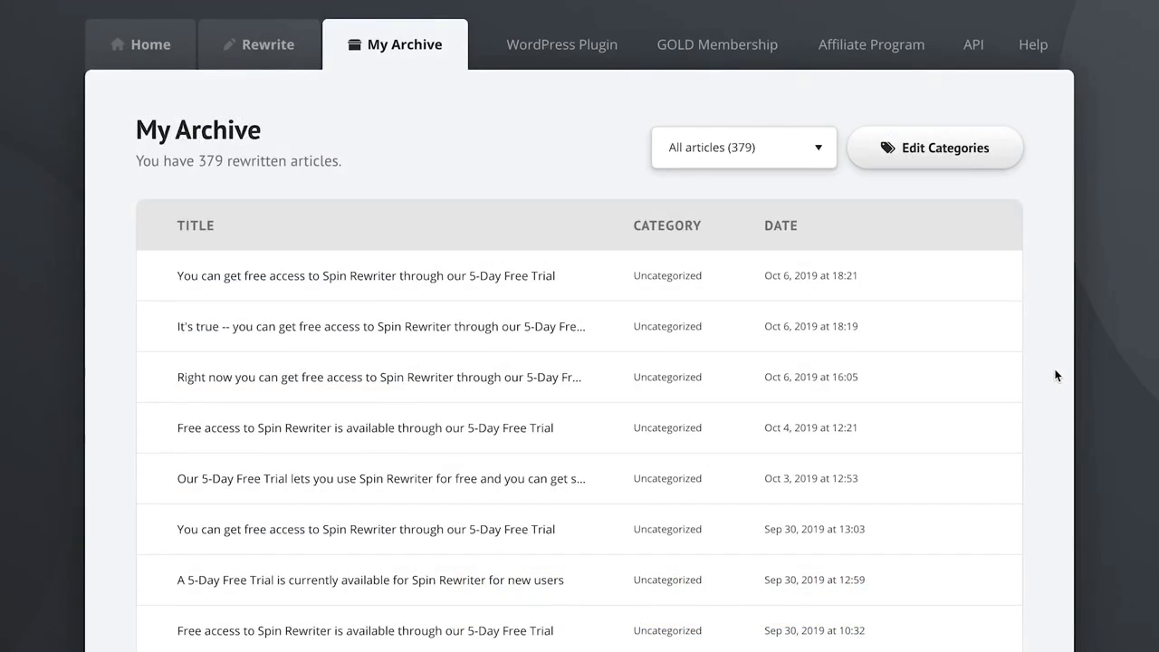
- Look at the category filter choices of the archive, keep all articles shown, and select all listed articles
left_click(731, 154)
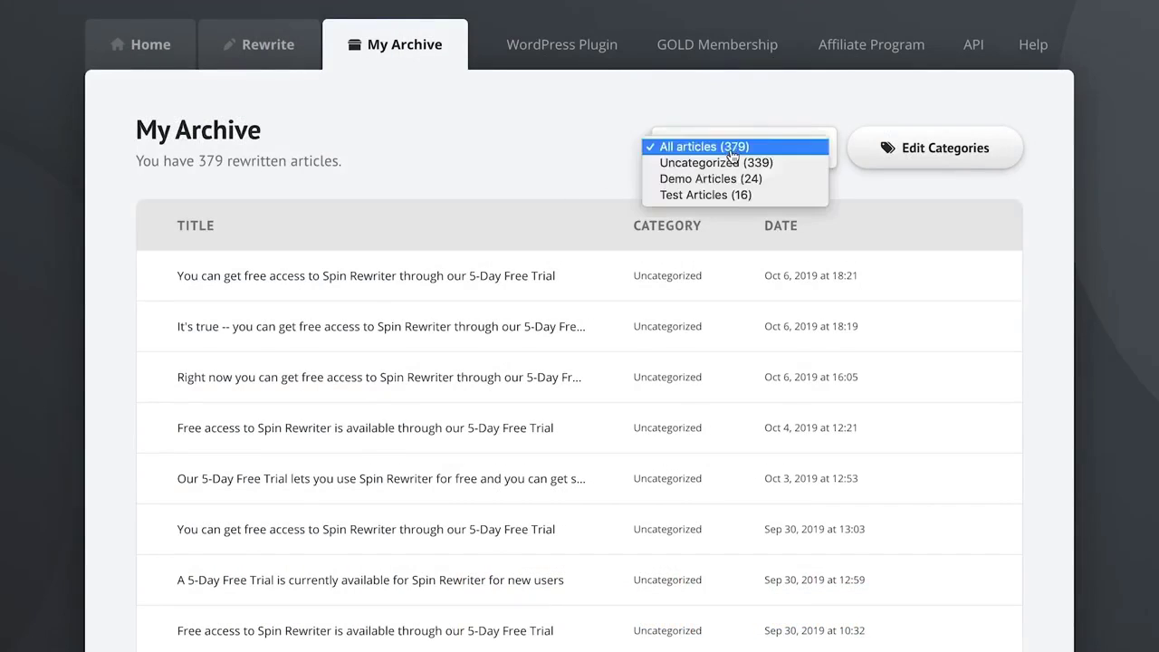
left_click(542, 158)
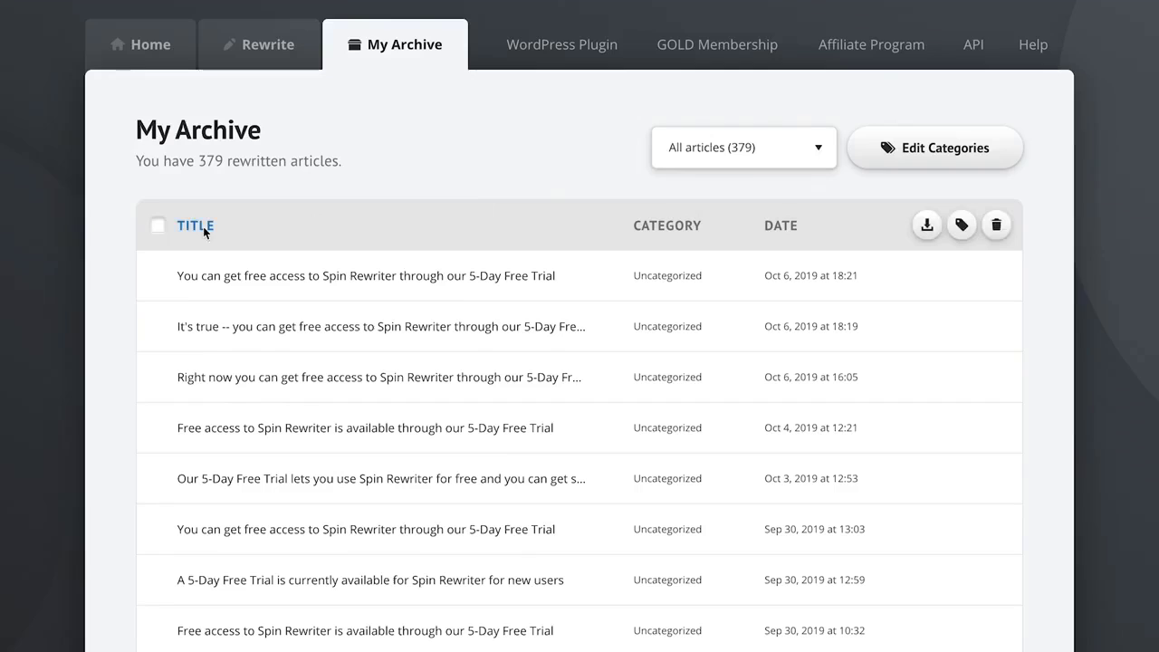
left_click(157, 224)
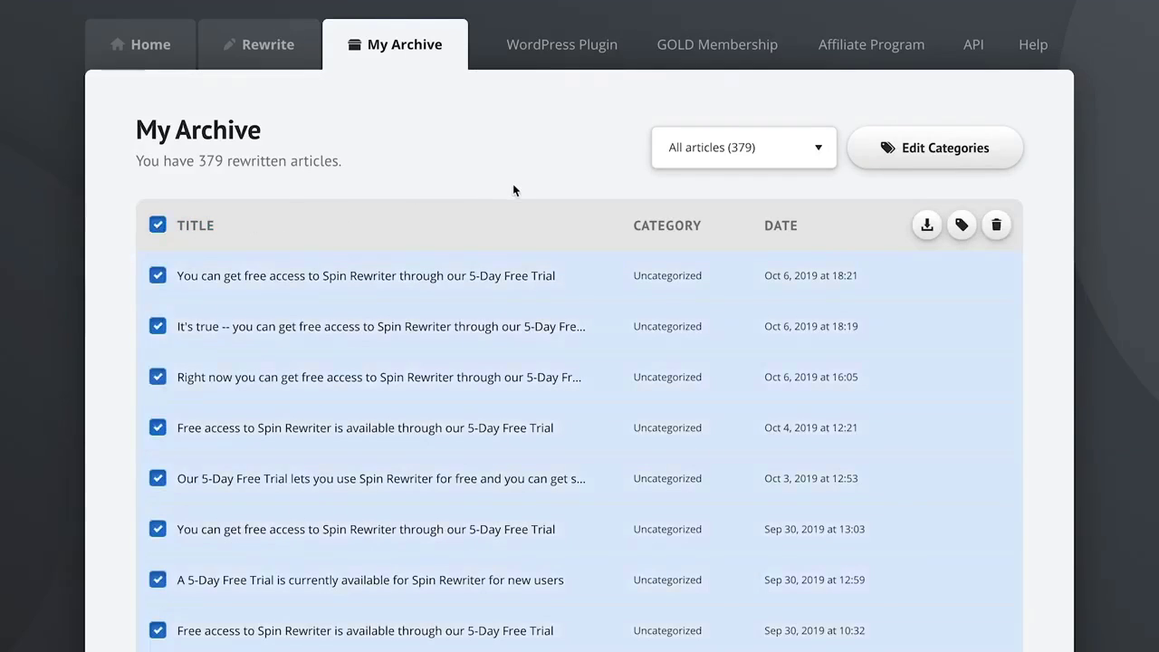